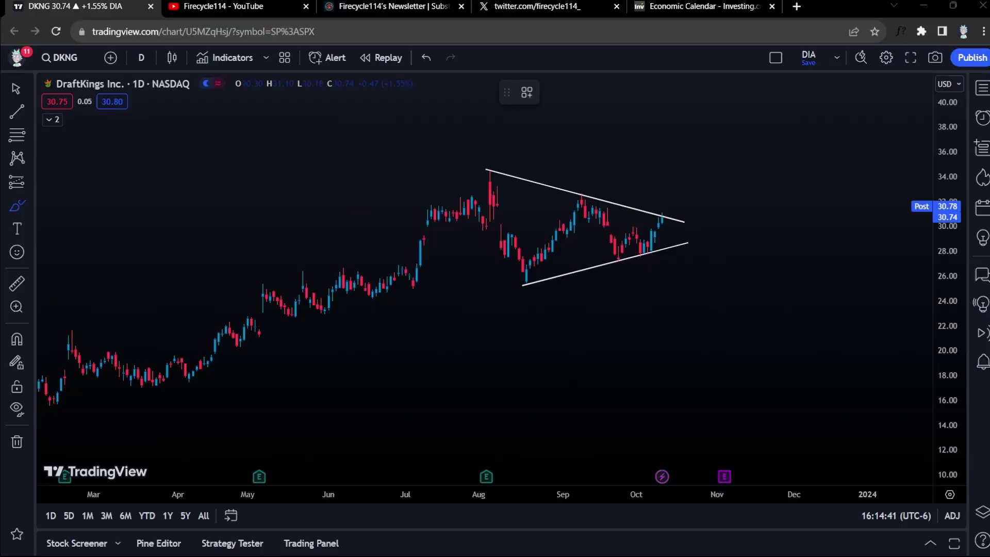
# Circle the price touches on both trendlines of the DraftKings triangle with the yellow brush.
pyautogui.moveTo(670, 224)
pyautogui.mouseDown()
pyautogui.moveTo(673, 202)
pyautogui.moveTo(661, 252)
pyautogui.mouseUp()
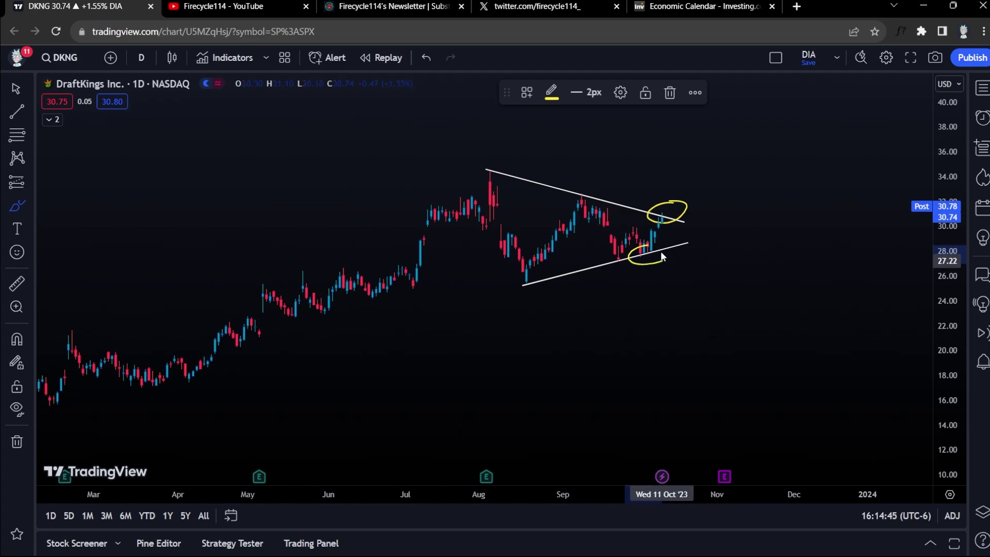
pyautogui.moveTo(613, 201)
pyautogui.mouseDown()
pyautogui.moveTo(579, 203)
pyautogui.moveTo(603, 191)
pyautogui.mouseUp()
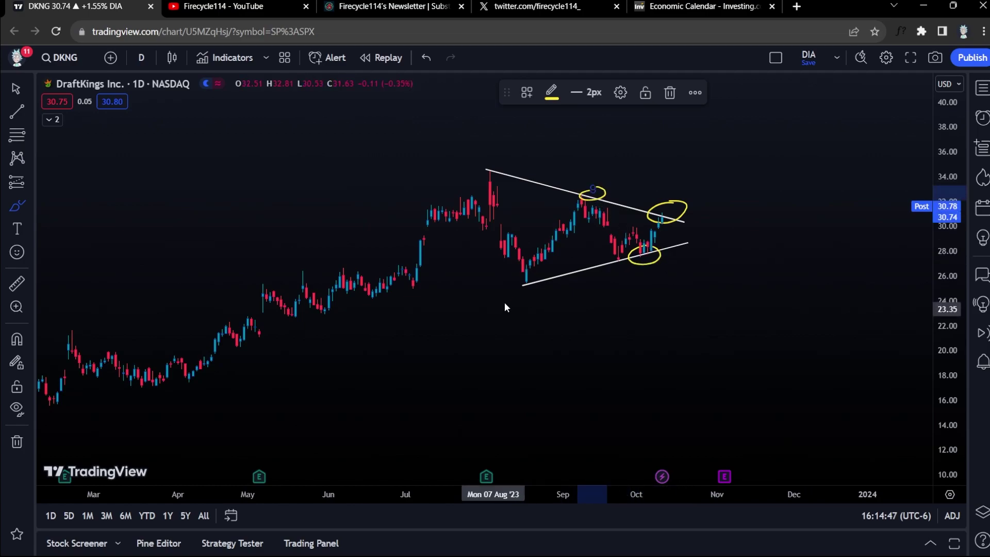
pyautogui.moveTo(519, 277); pyautogui.dragTo(537, 281)
pyautogui.moveTo(494, 156); pyautogui.dragTo(494, 157)
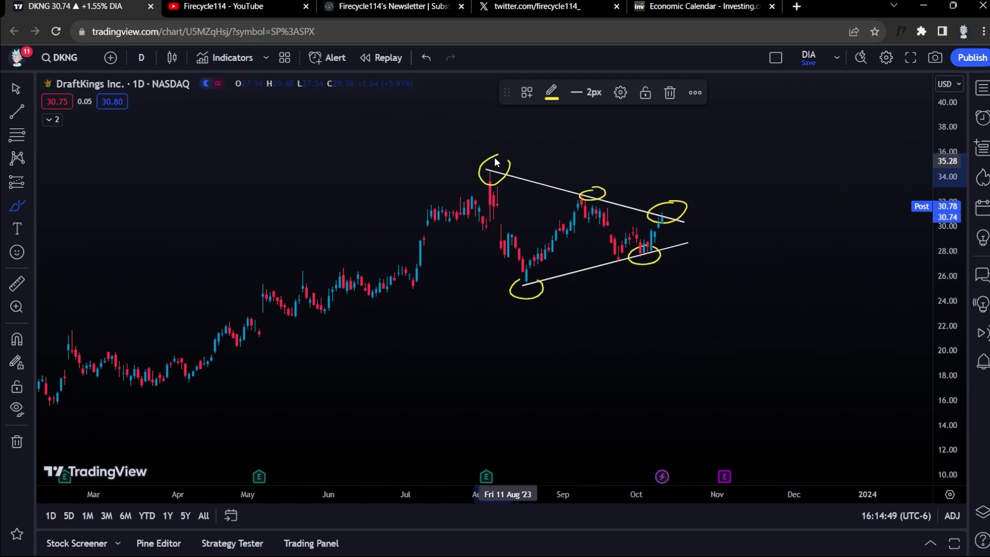
# Undo the brush circles drawn around the triangle's touch points.
pyautogui.hotkey('ctrl', 'z')
pyautogui.hotkey('ctrl', 'z')
pyautogui.hotkey('ctrl', 'z')
pyautogui.hotkey('ctrl', 'z')
pyautogui.hotkey('ctrl', 'z')
pyautogui.hotkey('ctrl', 'z')
pyautogui.hotkey('ctrl', 'z')
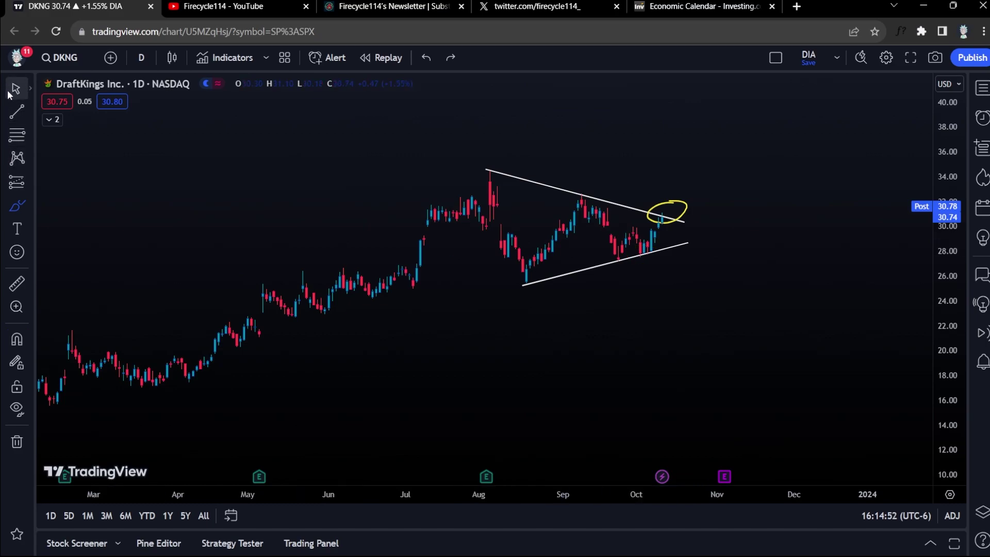
# Load the META chart and bring the recent triangle breakout into view.
pyautogui.write('META')
pyautogui.press('Return')
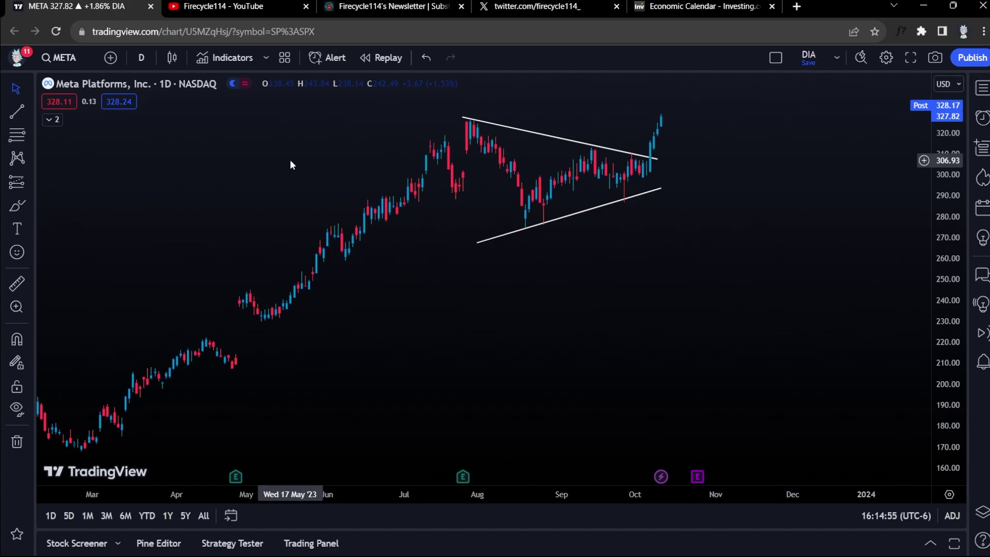
pyautogui.moveTo(327, 186); pyautogui.dragTo(326, 208)
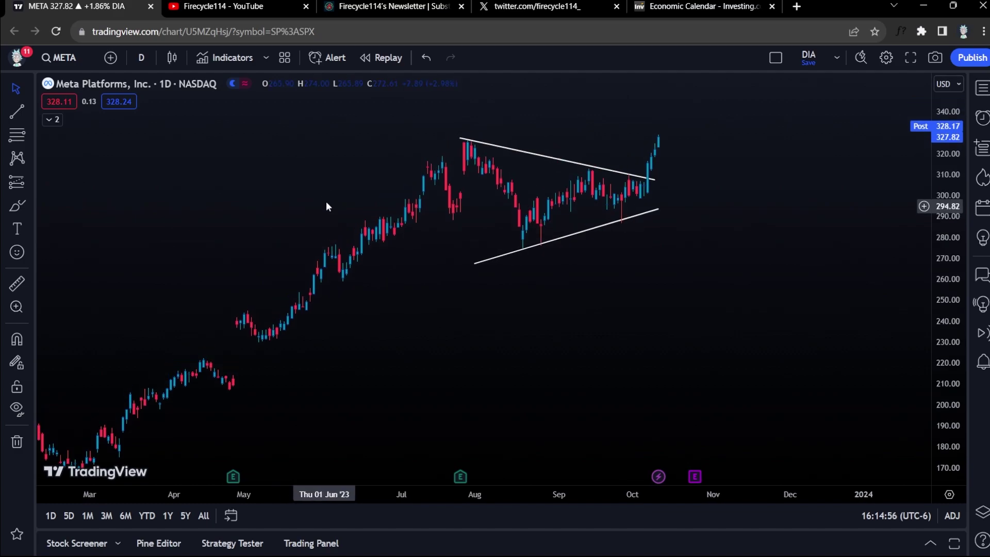
# Switch to the newsletter's October 2023 stocks article, examine its Meta Platforms options play, and return to the TradingView chart.
pyautogui.click(403, 6)
pyautogui.click(426, 187)
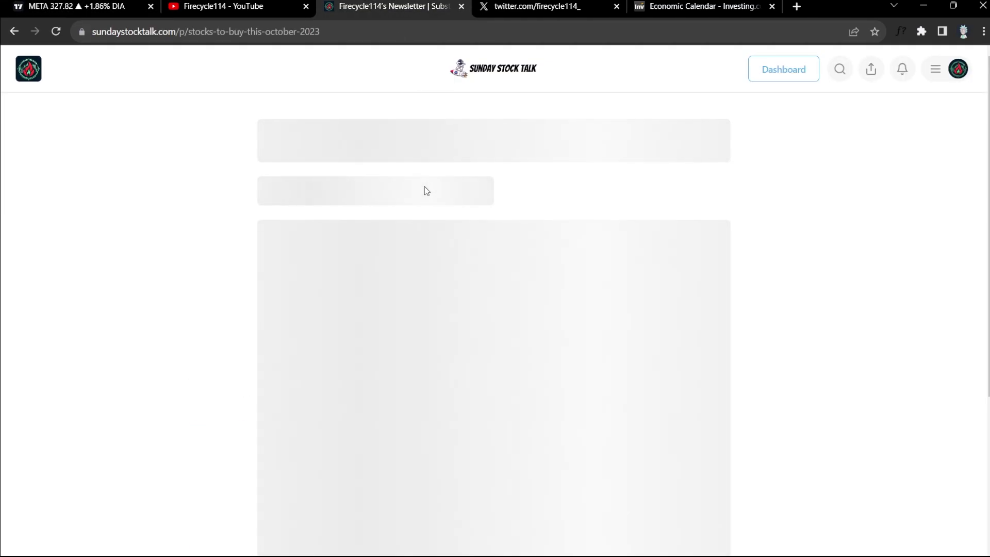
pyautogui.scroll(-20, 425, 187)
pyautogui.scroll(-20, 424, 185)
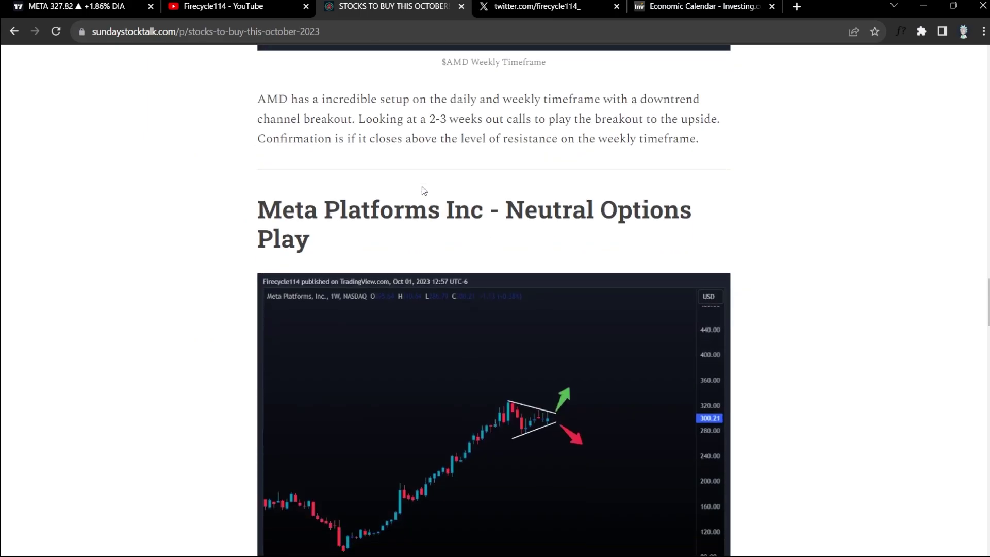
pyautogui.scroll(-2, 422, 187)
pyautogui.click(101, 4)
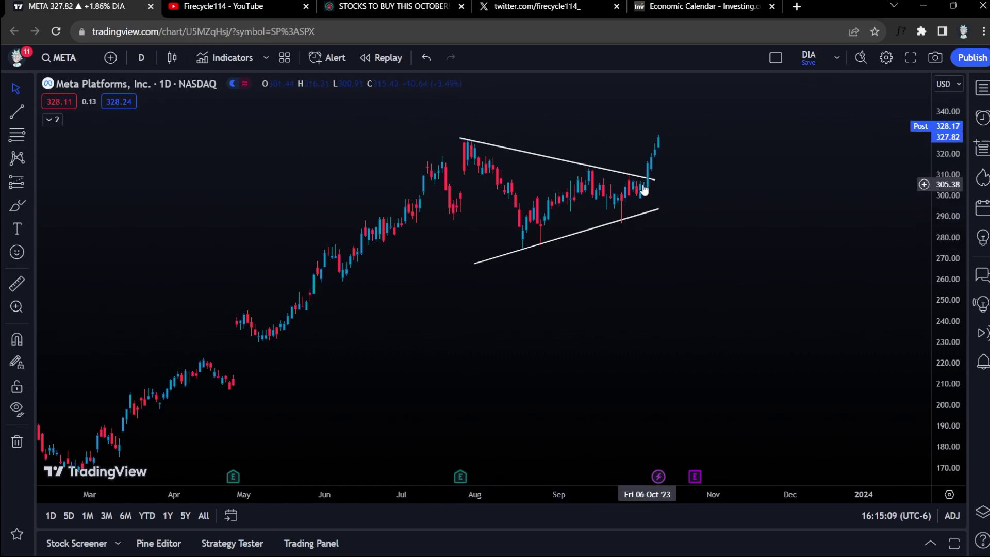
# Draw a horizontal trend line at 327.11 from the 26 July 2023 high to 27 October 2023.
pyautogui.click(17, 111)
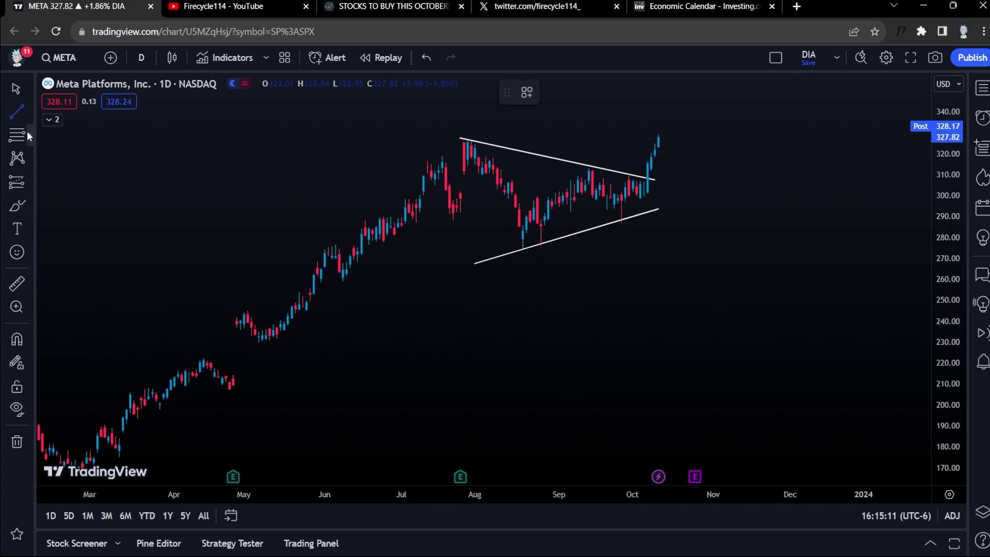
pyautogui.click(460, 139)
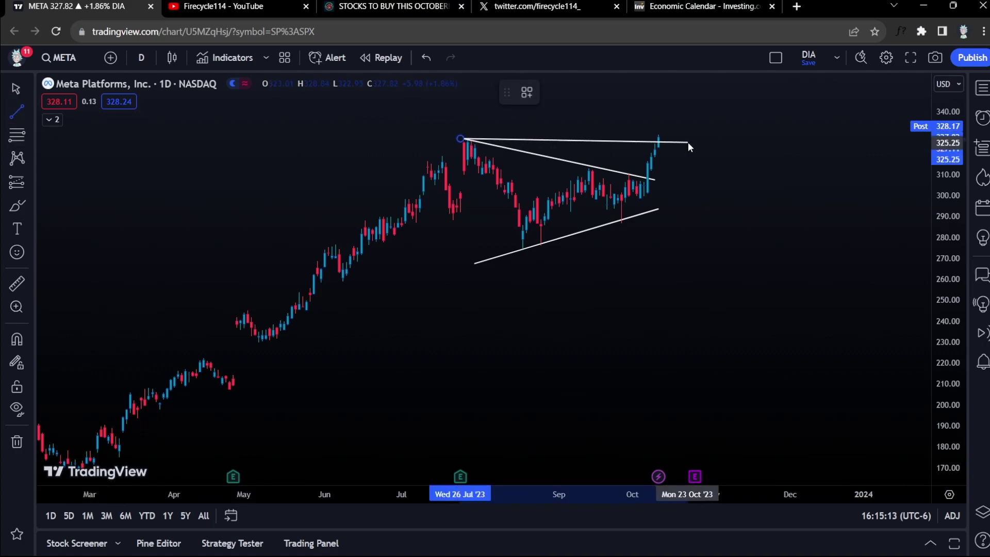
pyautogui.click(702, 139)
# Style the new resistance line on the META chart as a yellow dotted line.
pyautogui.click(552, 93)
pyautogui.click(580, 134)
pyautogui.click(607, 90)
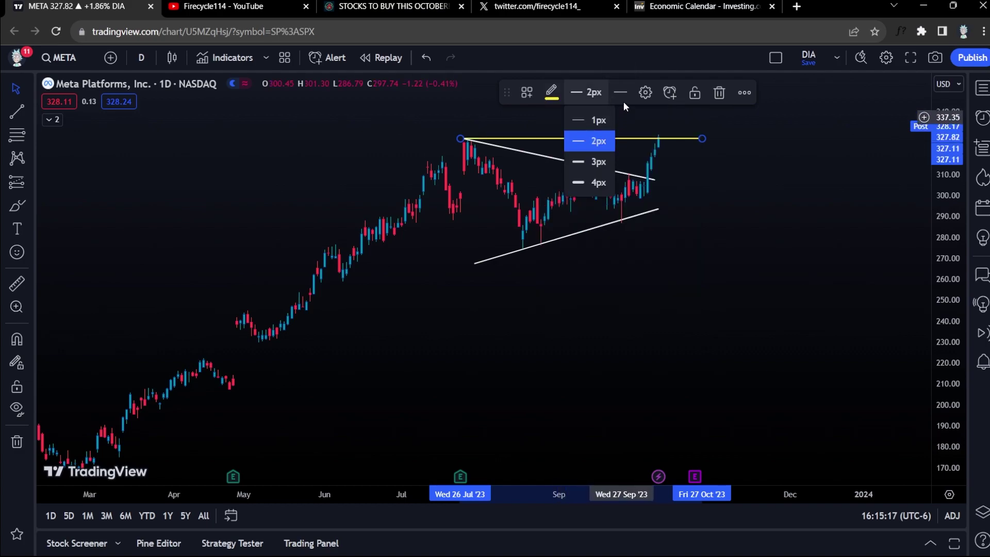
pyautogui.click(621, 92)
pyautogui.click(665, 162)
pyautogui.click(789, 210)
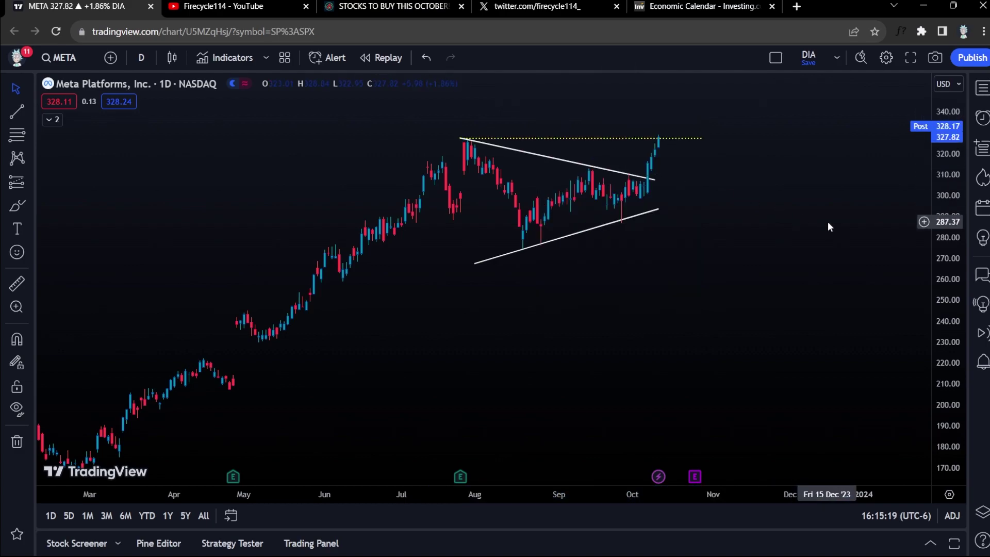
# Load the DKNG chart on the weekly timeframe and compress its price scale to show the full decline and recovery.
pyautogui.write('DKNG')
pyautogui.press('Return')
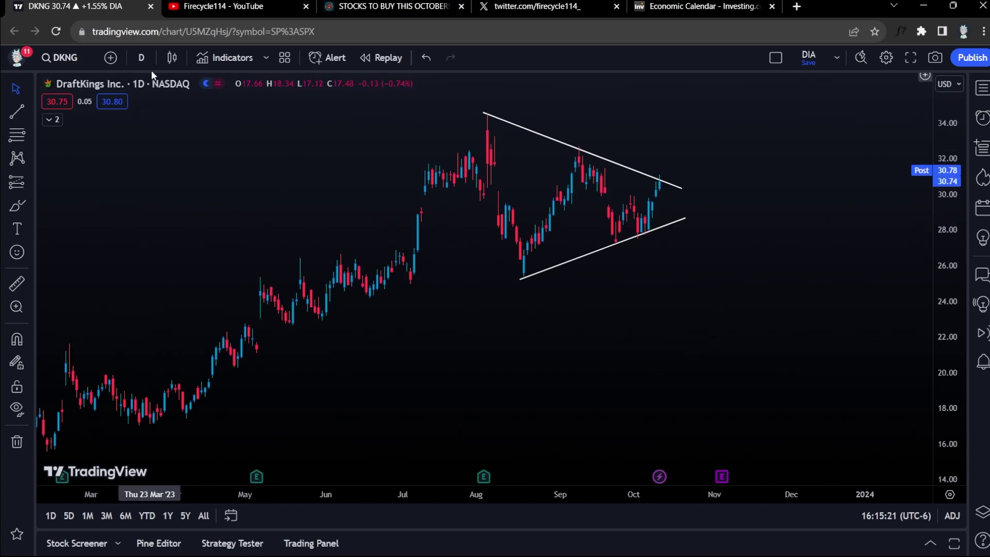
pyautogui.click(142, 57)
pyautogui.click(165, 482)
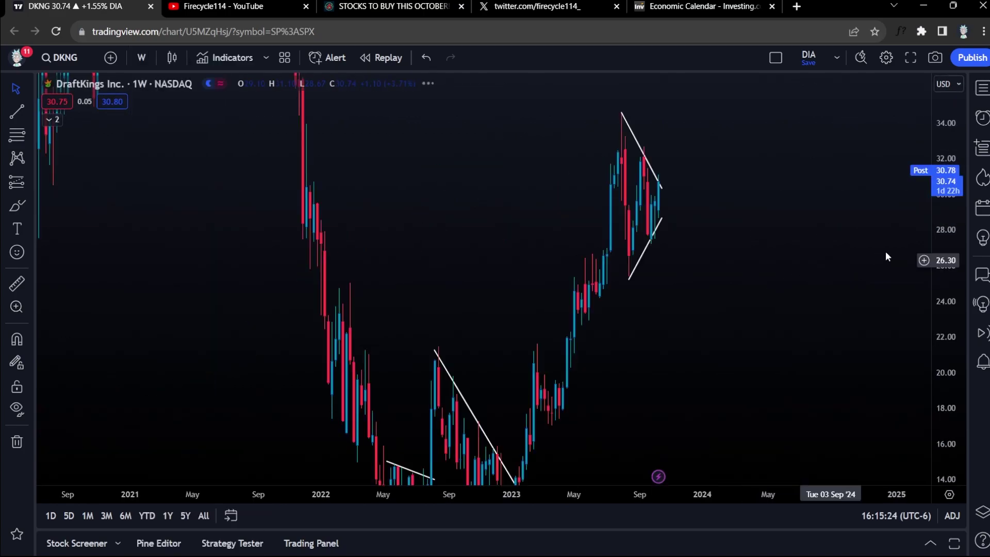
pyautogui.moveTo(943, 207); pyautogui.dragTo(934, 480)
pyautogui.moveTo(853, 308); pyautogui.dragTo(844, 342)
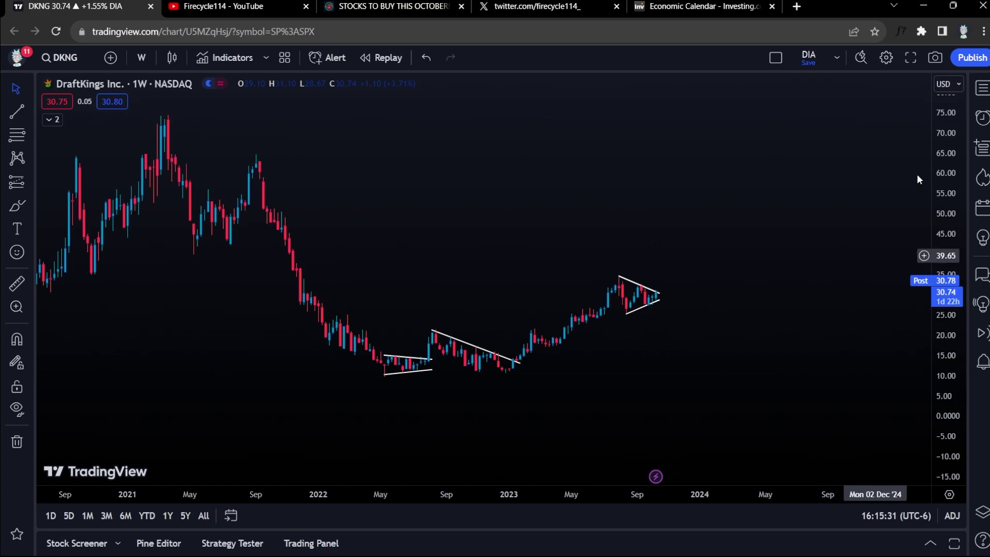
# Load SPY from the watchlist and hide the watchlist again.
pyautogui.click(983, 89)
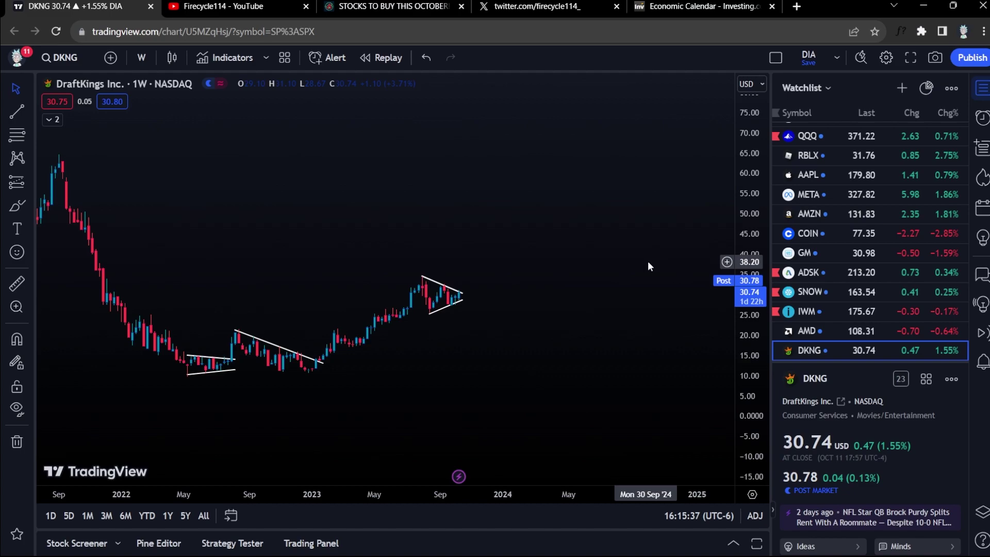
pyautogui.scroll(2, 872, 166)
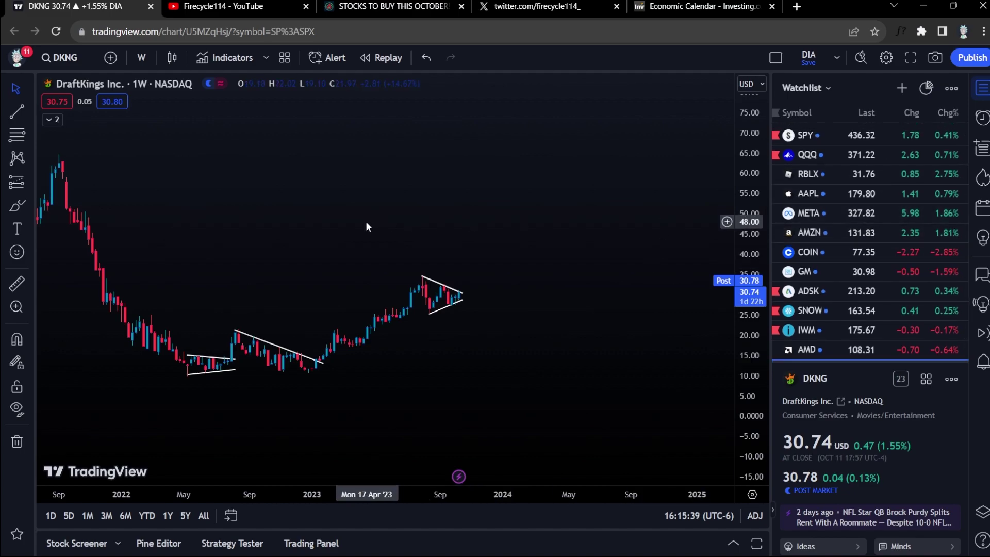
pyautogui.scroll(-3, 366, 221)
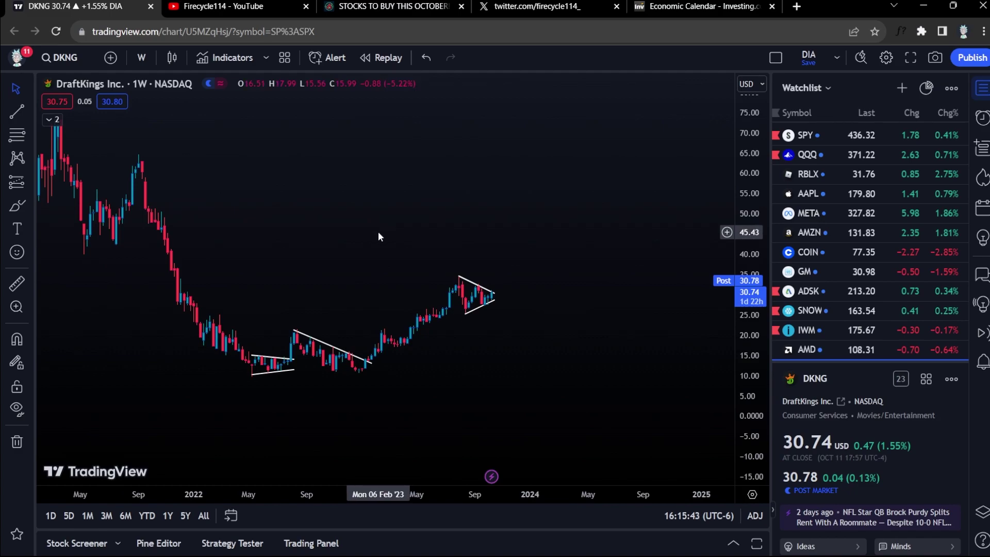
pyautogui.click(843, 139)
pyautogui.click(983, 88)
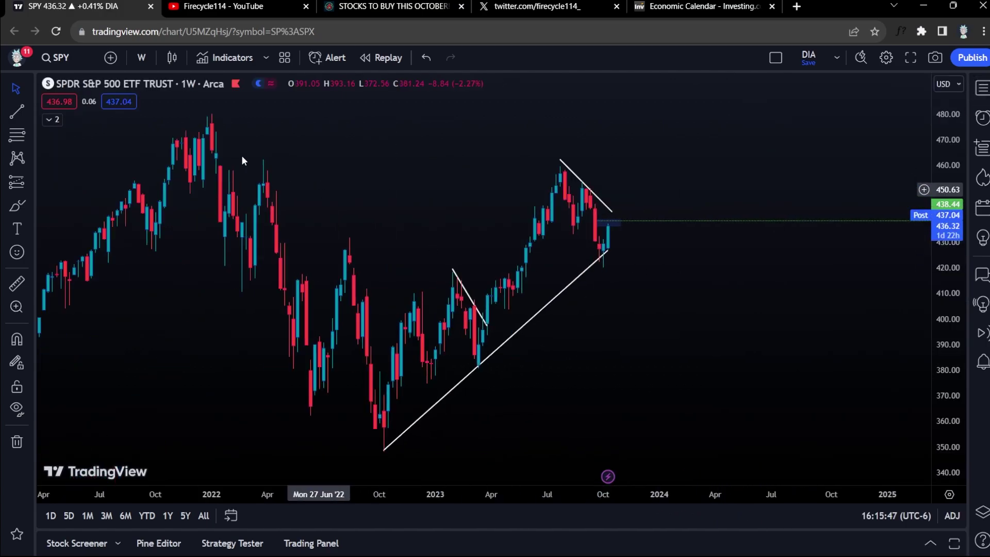
# Set the SPY chart to the daily timeframe.
pyautogui.click(142, 57)
pyautogui.click(154, 462)
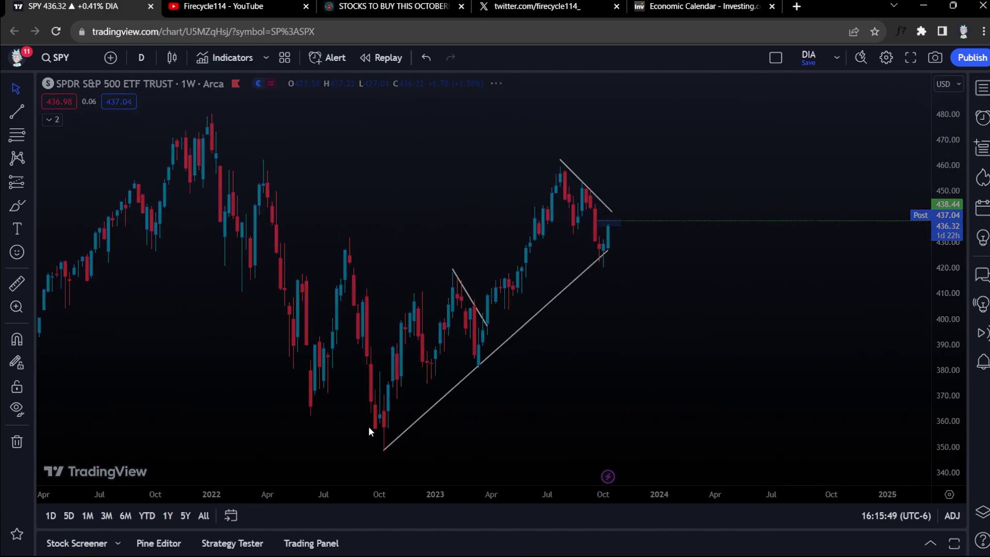
pyautogui.scroll(5, 716, 308)
pyautogui.scroll(-2, 716, 308)
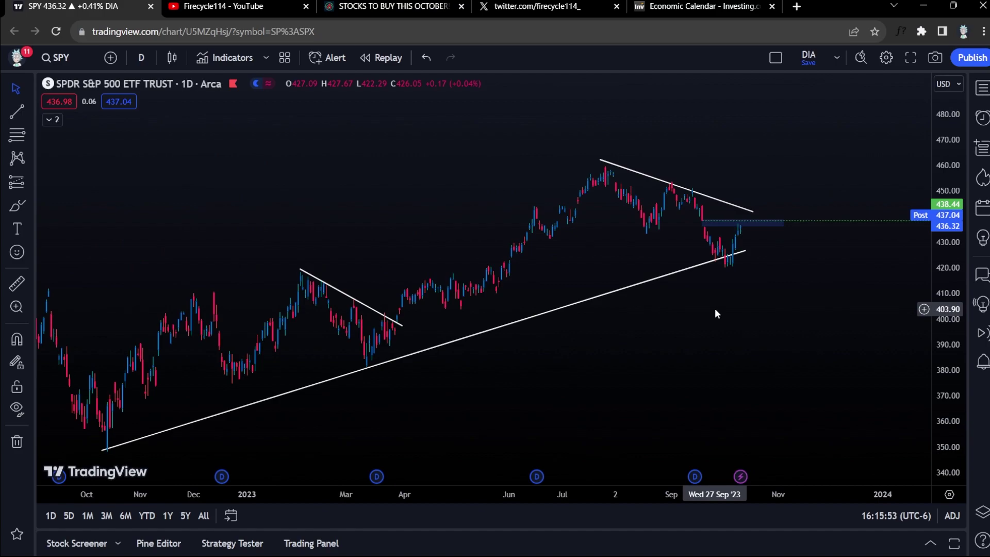
# Switch to the Investing.com economic calendar and enlarge this week's event table to examine the CPI releases.
pyautogui.click(702, 6)
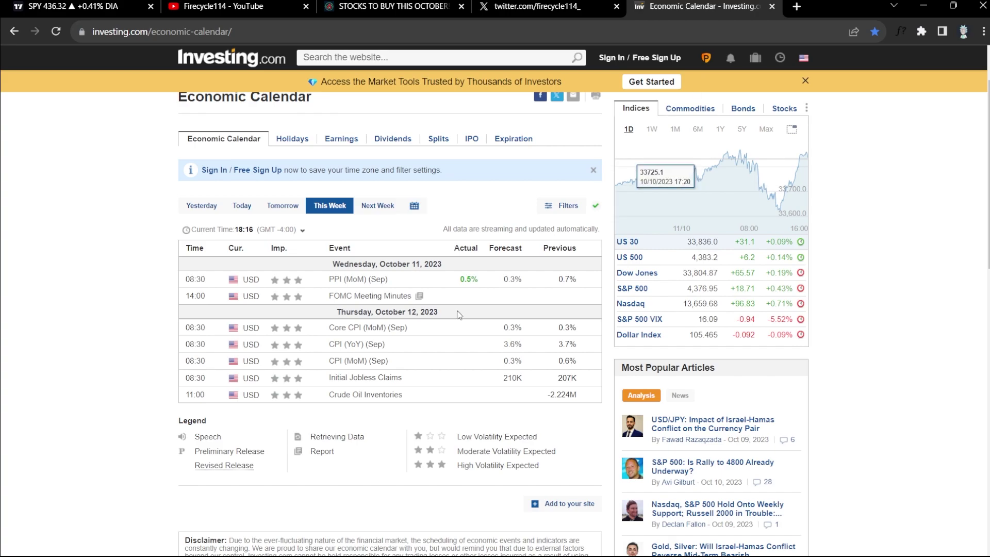
pyautogui.scroll(5, 350, 369)
pyautogui.hscroll(-2, 350, 370)
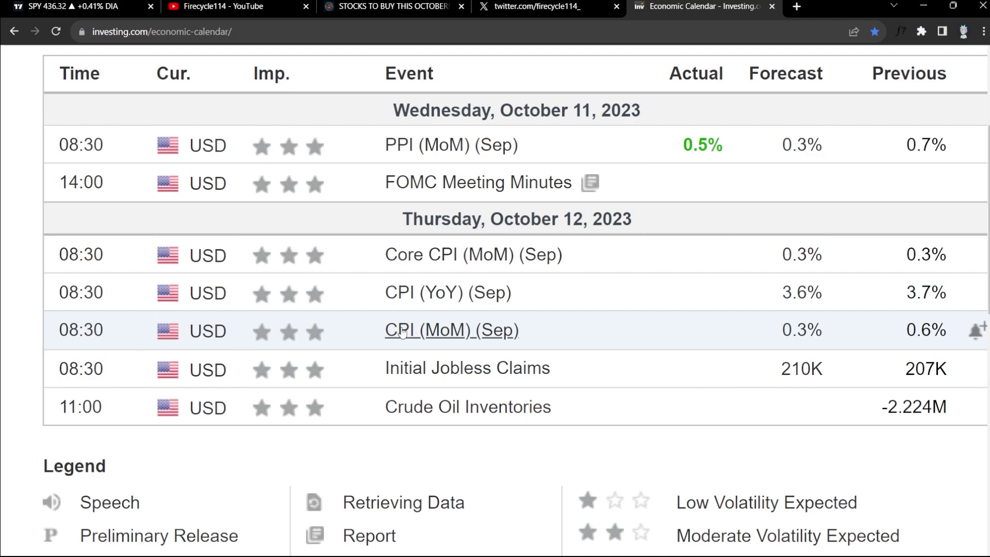
# Restore the calendar page's zoom and show next week's economic events.
pyautogui.hotkey('ctrl', '-')
pyautogui.hotkey('ctrl', '-')
pyautogui.hotkey('ctrl', '-')
pyautogui.hotkey('ctrl', '-')
pyautogui.hotkey('ctrl', '-')
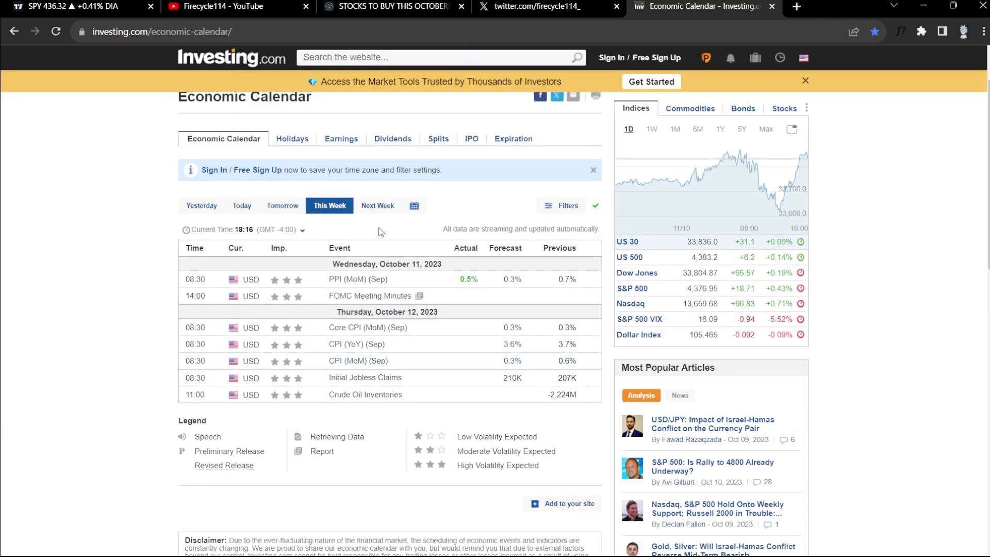
pyautogui.click(377, 206)
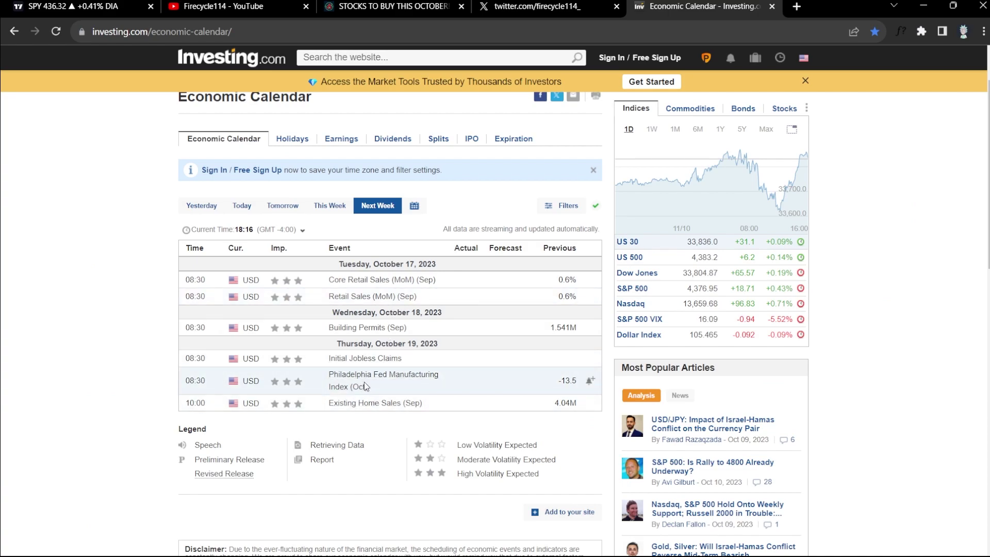
# Return to the SPY daily chart in TradingView and examine price along the long rising trendline from the October 2022 low.
pyautogui.click(88, 5)
pyautogui.scroll(1, 361, 273)
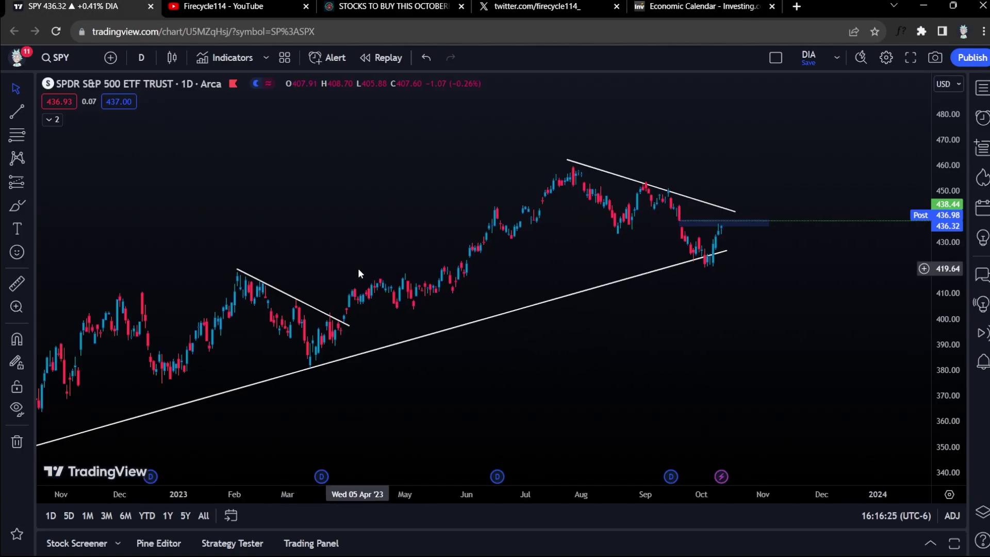
pyautogui.moveTo(957, 203); pyautogui.dragTo(954, 288)
pyautogui.scroll(-3, 772, 315)
pyautogui.moveTo(770, 313); pyautogui.dragTo(772, 305)
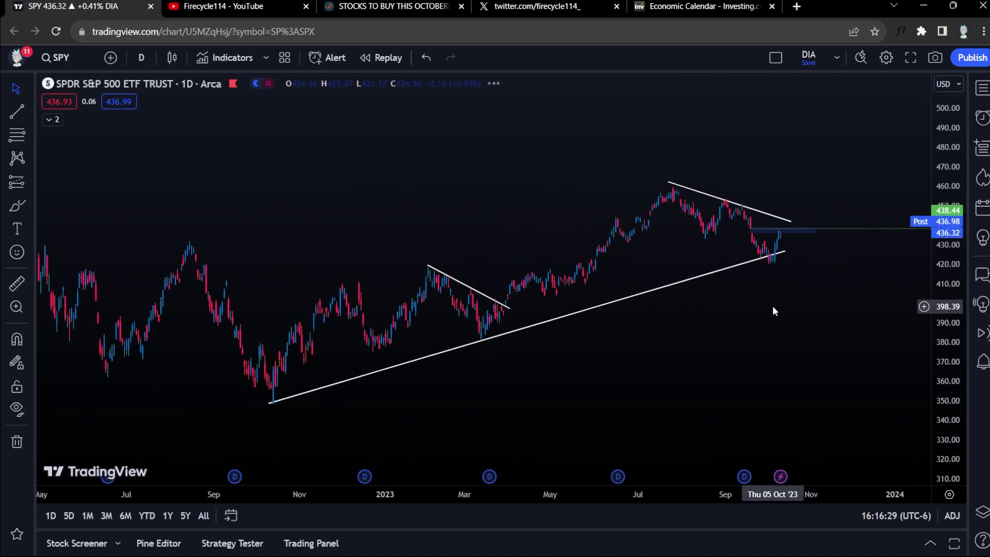
pyautogui.scroll(2, 773, 305)
pyautogui.click(138, 402)
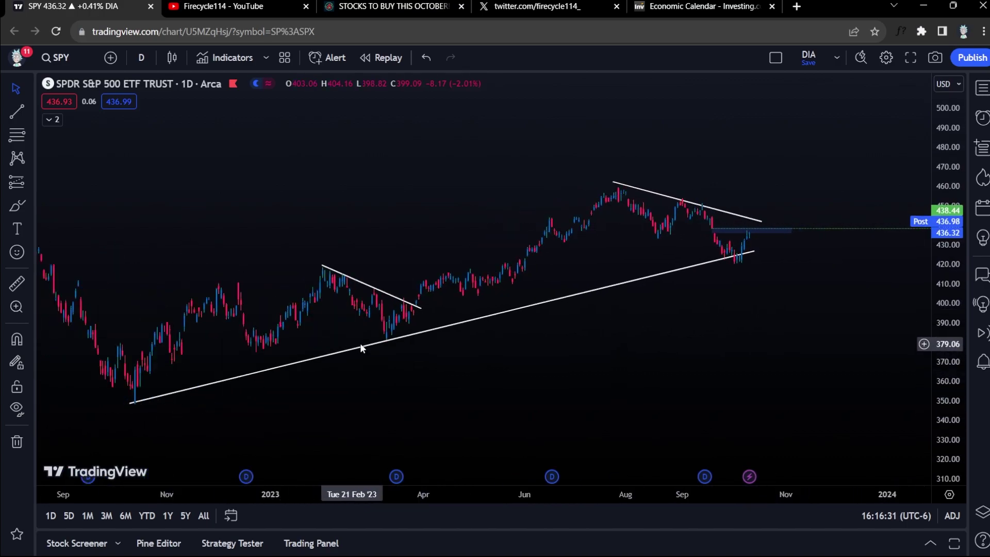
pyautogui.scroll(4, 760, 261)
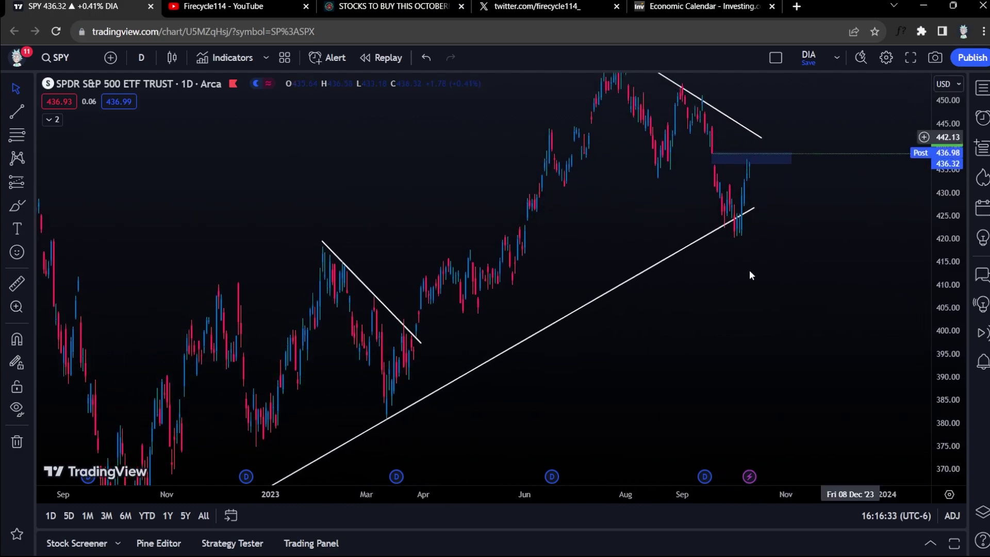
# Circle the two September touches and the mid-October end of SPY's descending trendline with the yellow brush.
pyautogui.scroll(3, 717, 267)
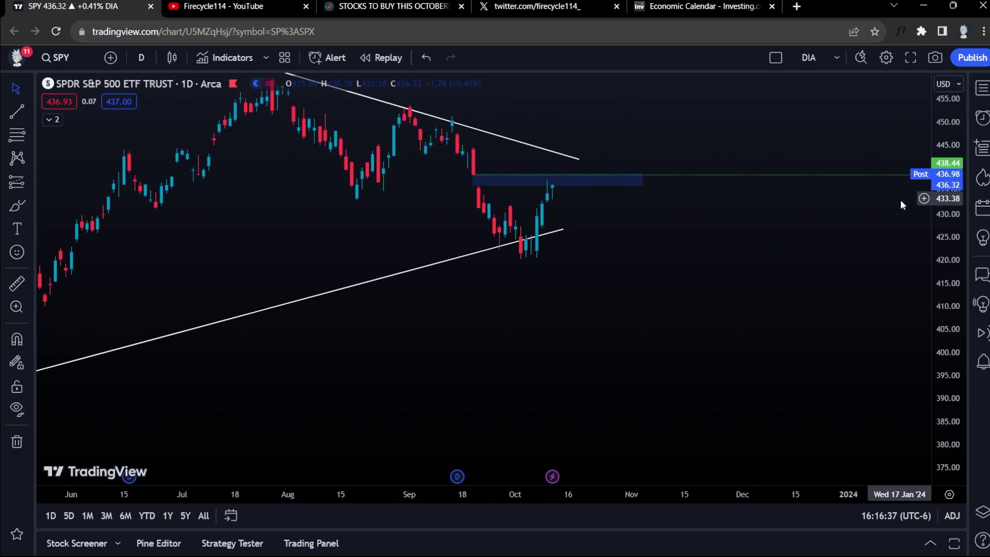
pyautogui.moveTo(796, 209); pyautogui.dragTo(816, 213)
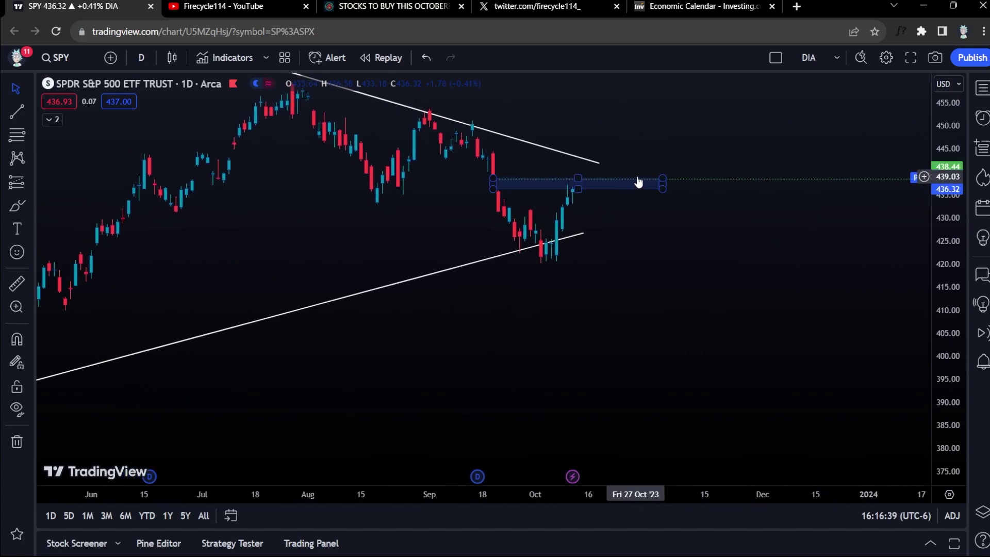
pyautogui.hscroll(-4, 642, 214)
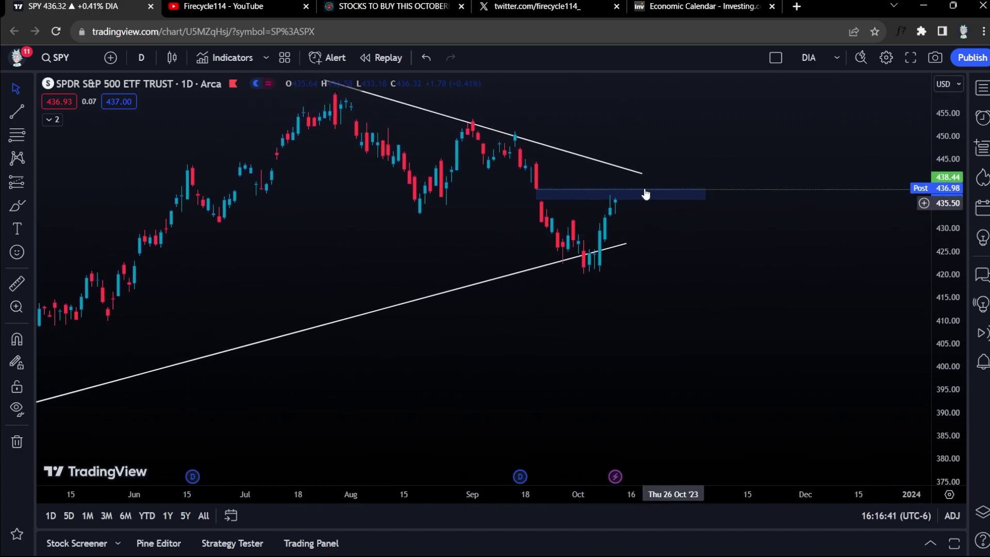
pyautogui.moveTo(678, 169)
pyautogui.mouseDown()
pyautogui.moveTo(700, 218)
pyautogui.moveTo(659, 212)
pyautogui.mouseUp()
pyautogui.click(17, 205)
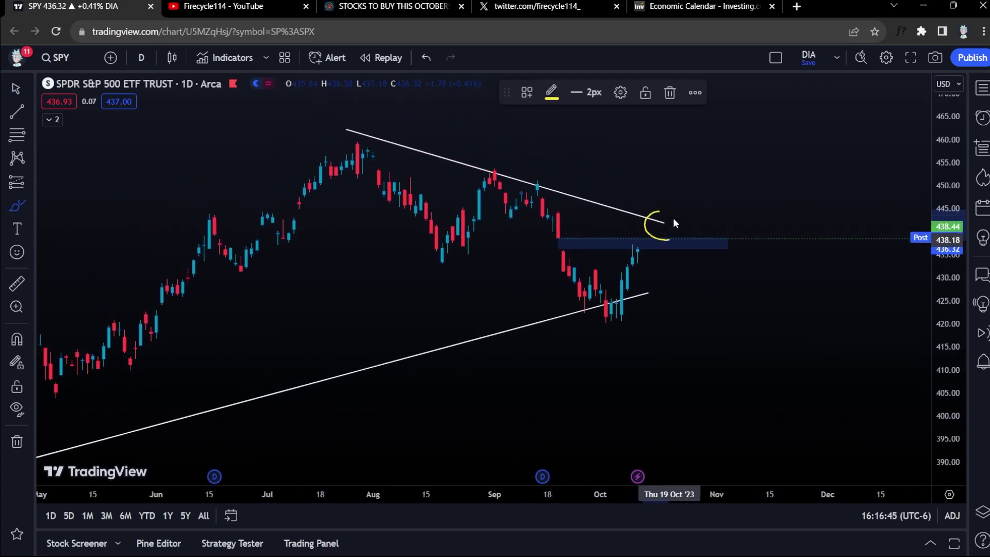
pyautogui.moveTo(539, 169); pyautogui.dragTo(546, 168)
pyautogui.moveTo(474, 157); pyautogui.dragTo(486, 167)
pyautogui.press('Escape')
pyautogui.scroll(-3, 805, 285)
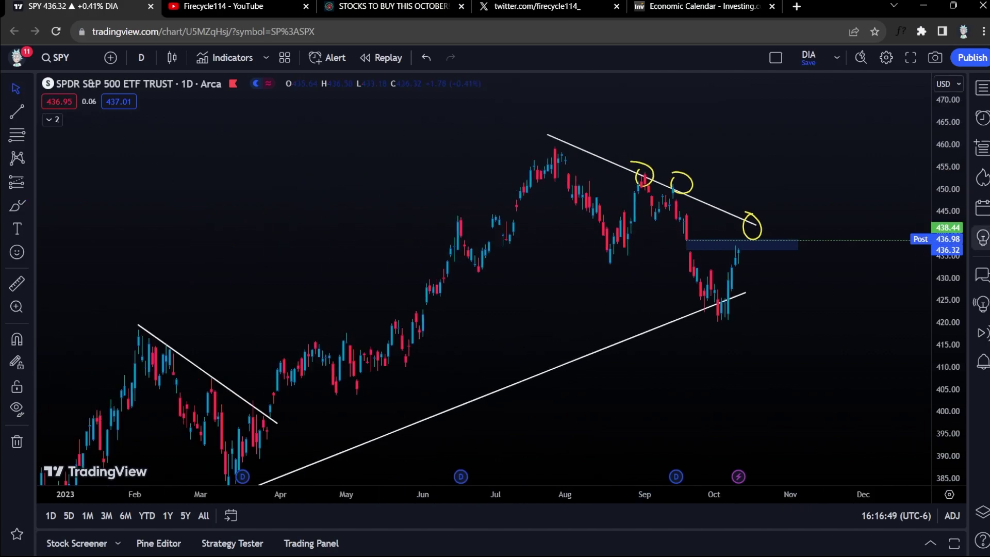
pyautogui.scroll(-5, 923, 391)
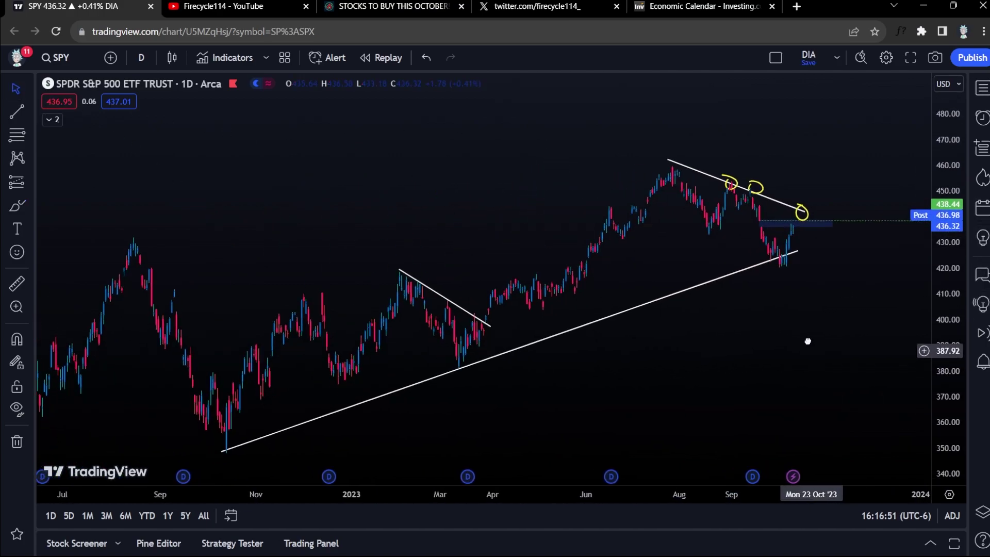
# Examine SPY's latest daily candles between the shaded gap zone, the circled end of the descending trendline and the long rising trendline.
pyautogui.scroll(2, 861, 331)
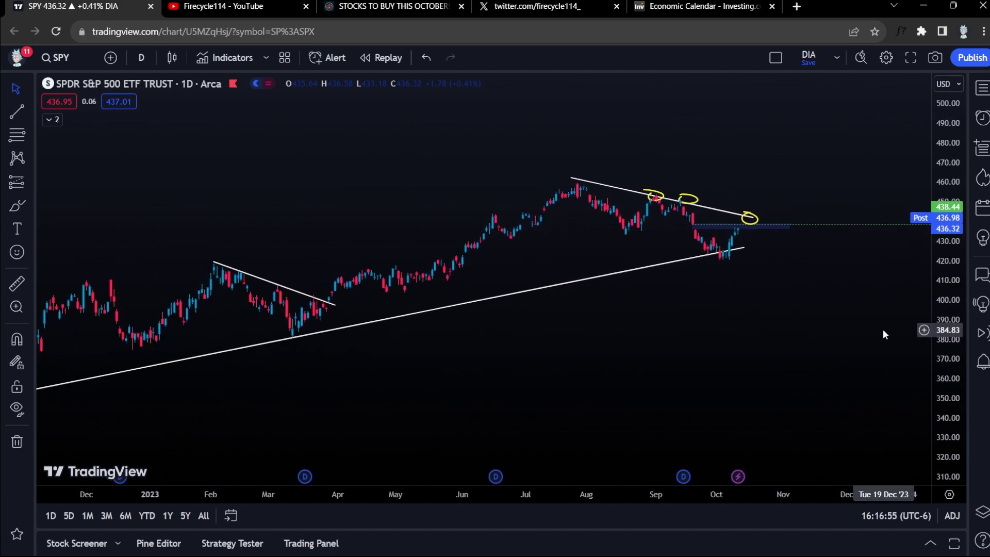
pyautogui.click(741, 226)
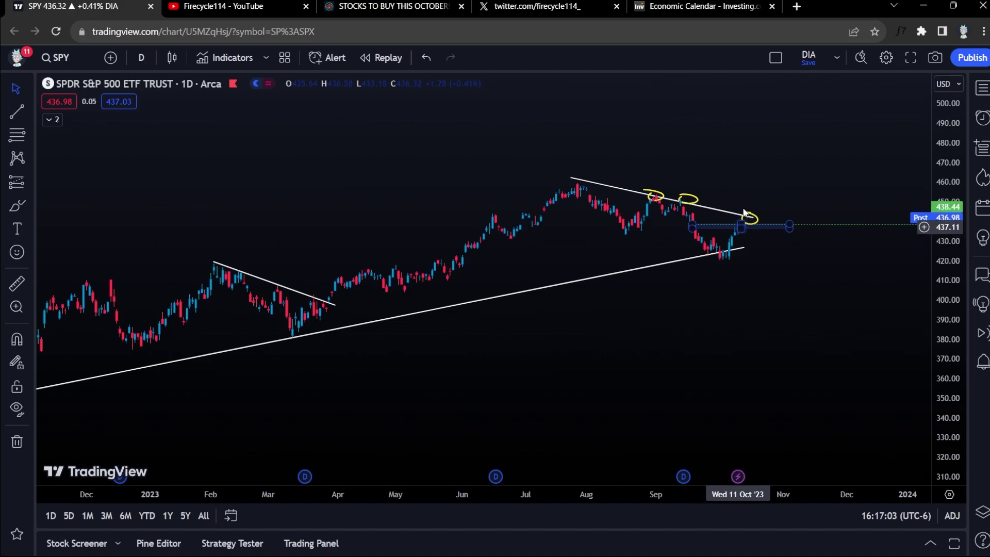
pyautogui.click(743, 216)
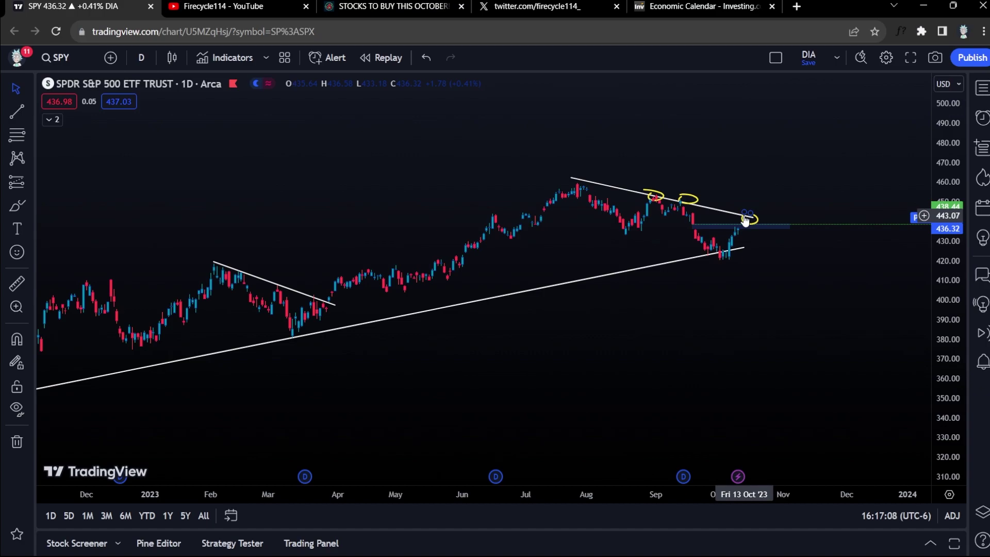
pyautogui.scroll(-5, 885, 290)
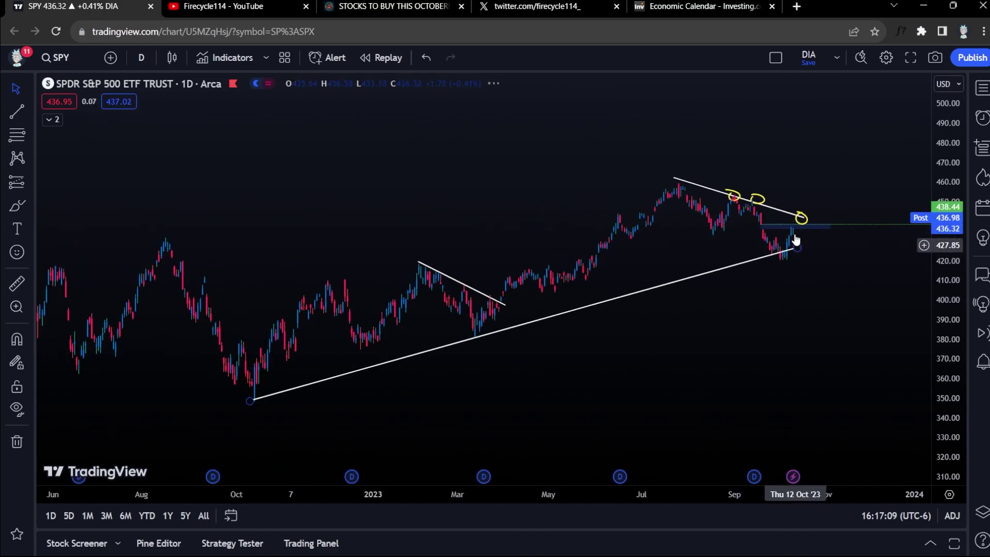
pyautogui.scroll(1, 797, 240)
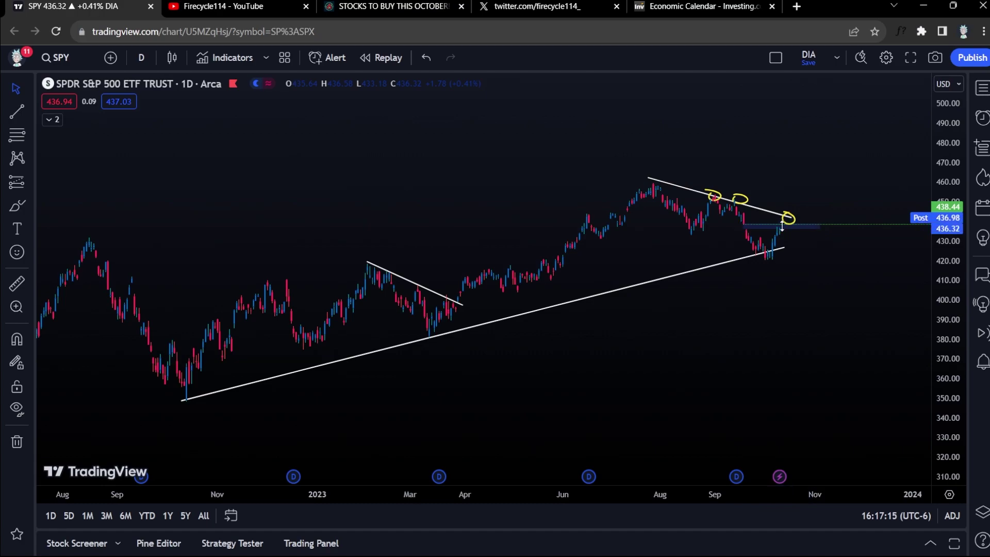
pyautogui.scroll(-3, 856, 341)
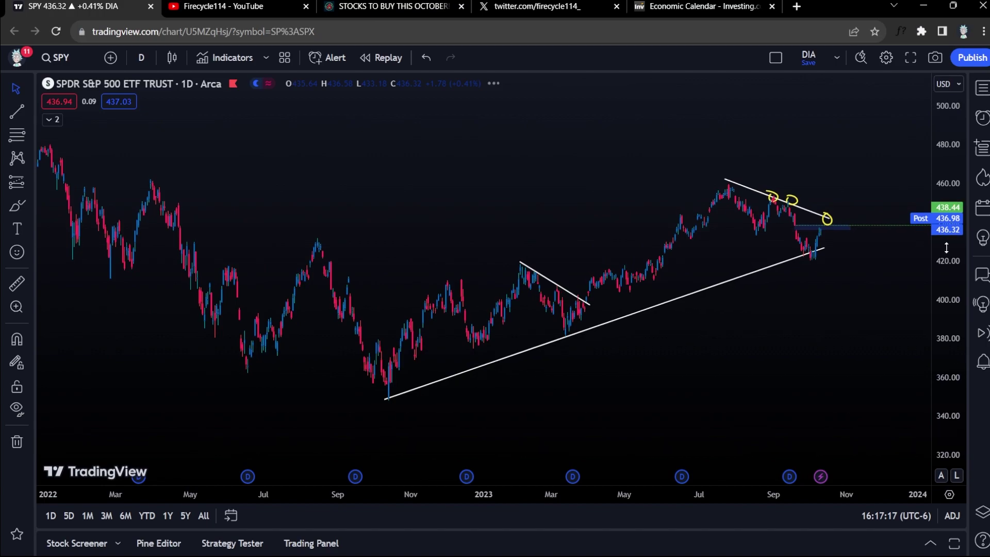
pyautogui.scroll(5, 853, 340)
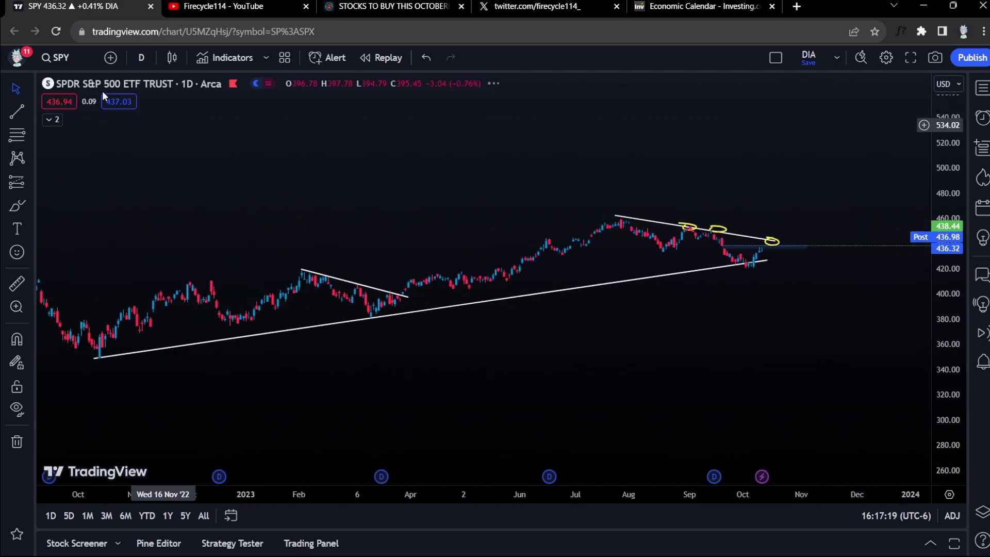
# Switch the SPY chart to the 1-week interval and view both trendlines on the weekly candles.
pyautogui.click(139, 60)
pyautogui.click(182, 481)
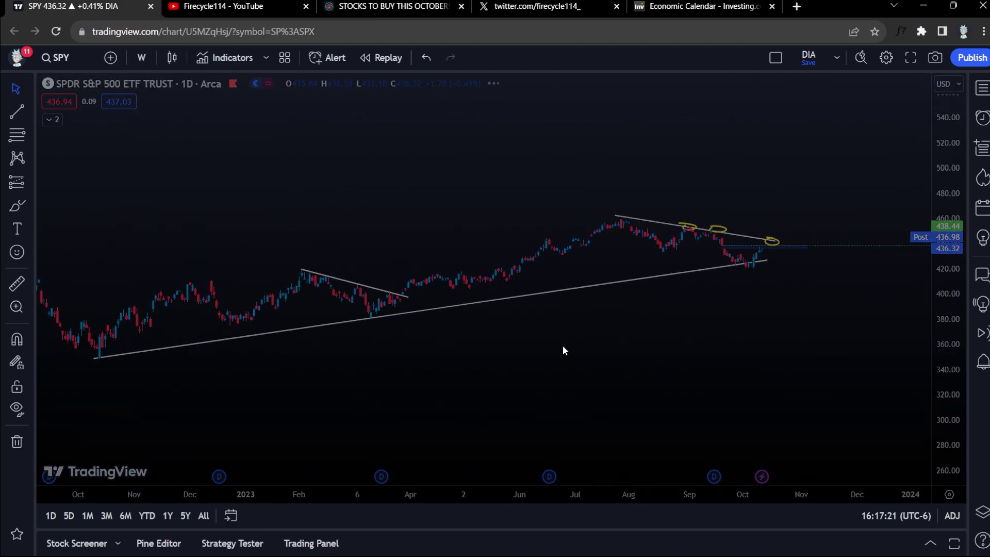
pyautogui.scroll(3, 562, 353)
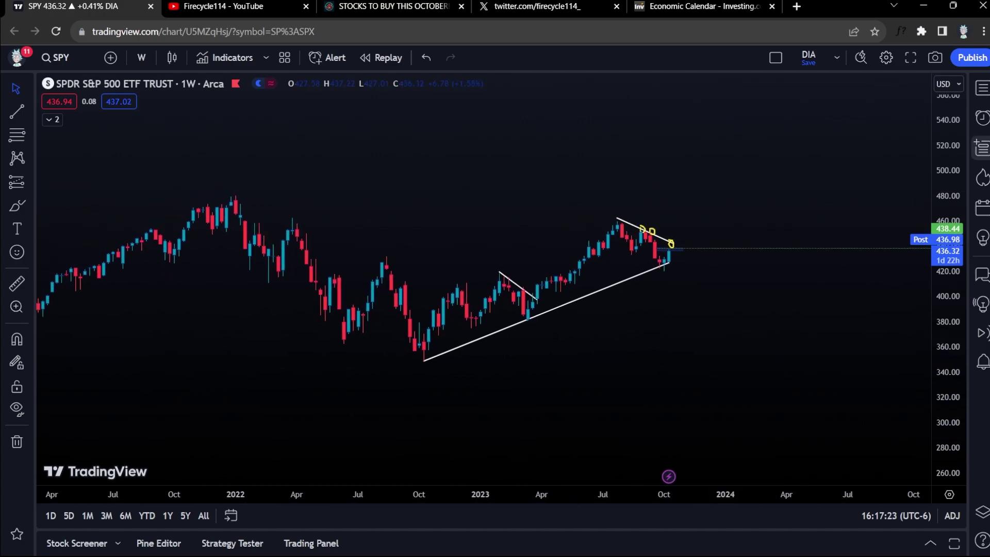
# Load QQQ from the watchlist on the weekly chart and compress its price scale to show the converging trendlines.
pyautogui.click(982, 94)
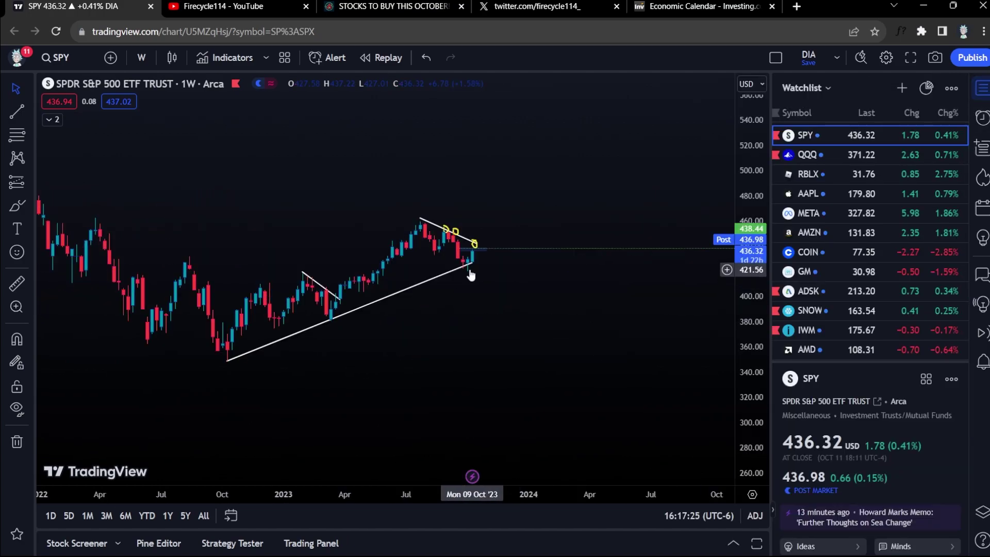
pyautogui.click(871, 152)
pyautogui.click(981, 94)
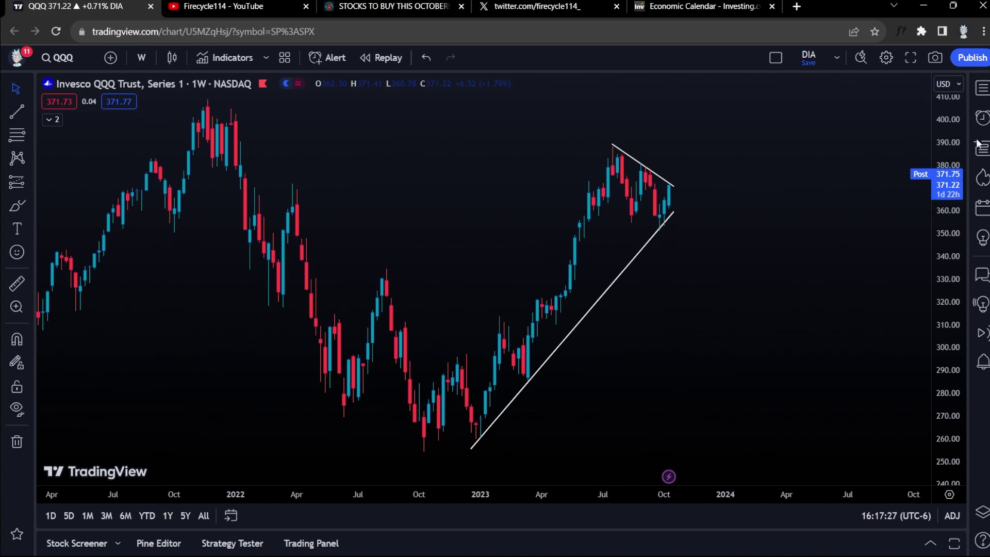
pyautogui.moveTo(967, 156); pyautogui.dragTo(872, 358)
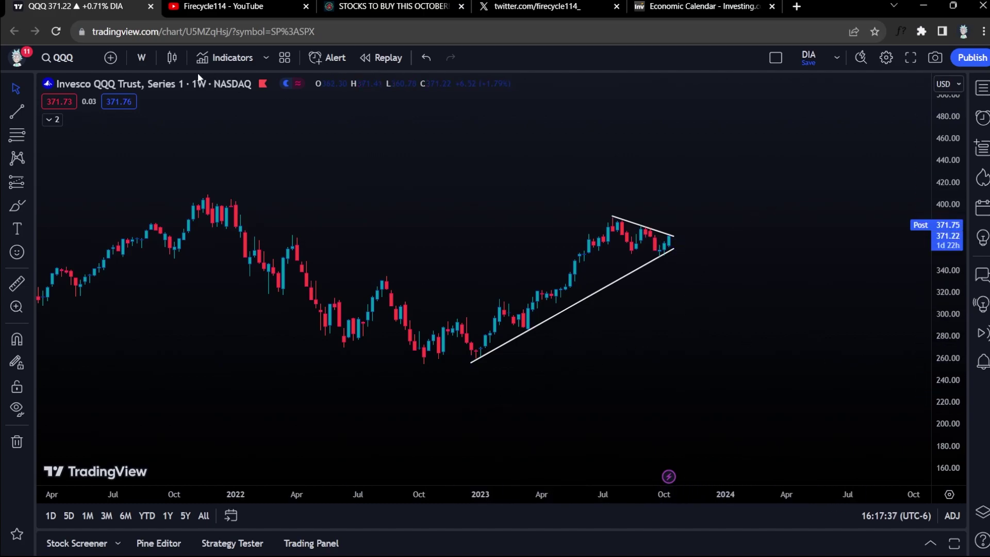
# Switch QQQ to the 1-day interval and stretch the price scale around the converging trendlines.
pyautogui.click(142, 57)
pyautogui.click(179, 464)
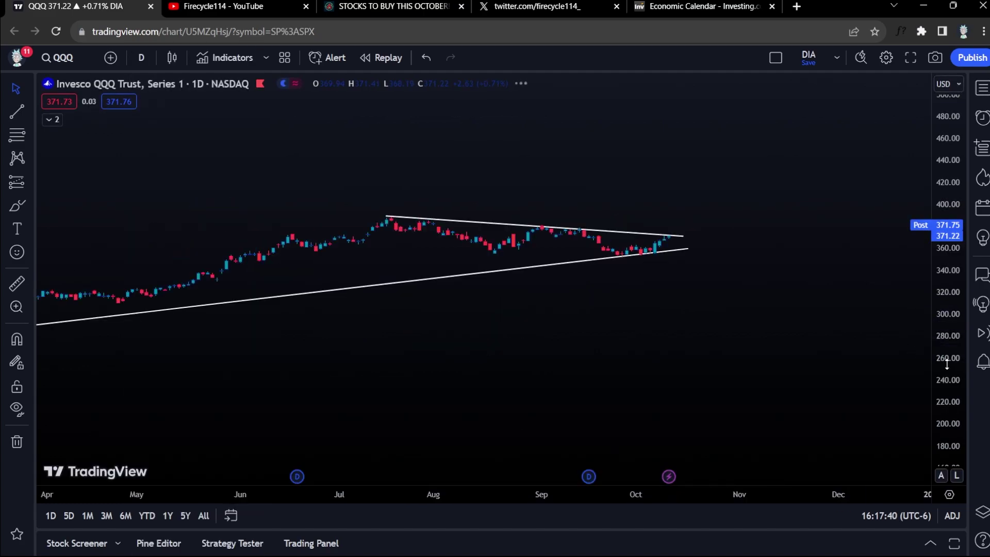
pyautogui.moveTo(940, 251); pyautogui.dragTo(937, 129)
pyautogui.moveTo(812, 163); pyautogui.dragTo(833, 241)
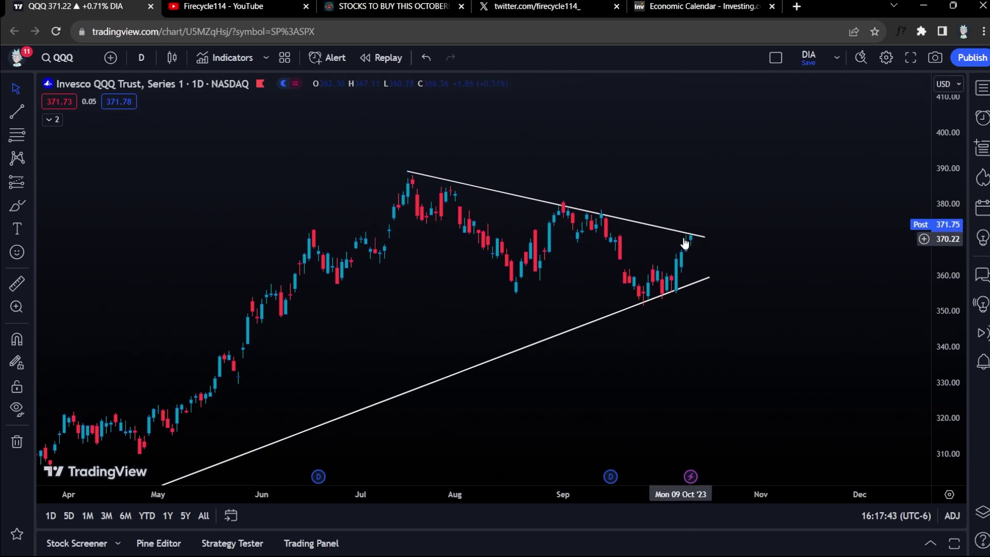
# Circle QQQ's September and October touches of the descending trendline with the yellow brush and sketch an upward breakout arrow.
pyautogui.click(17, 205)
pyautogui.moveTo(685, 227)
pyautogui.mouseDown()
pyautogui.moveTo(689, 246)
pyautogui.moveTo(705, 221)
pyautogui.mouseUp()
pyautogui.moveTo(599, 194)
pyautogui.mouseDown()
pyautogui.moveTo(615, 230)
pyautogui.moveTo(621, 202)
pyautogui.mouseUp()
pyautogui.moveTo(700, 227)
pyautogui.mouseDown()
pyautogui.moveTo(770, 151)
pyautogui.moveTo(785, 187)
pyautogui.mouseUp()
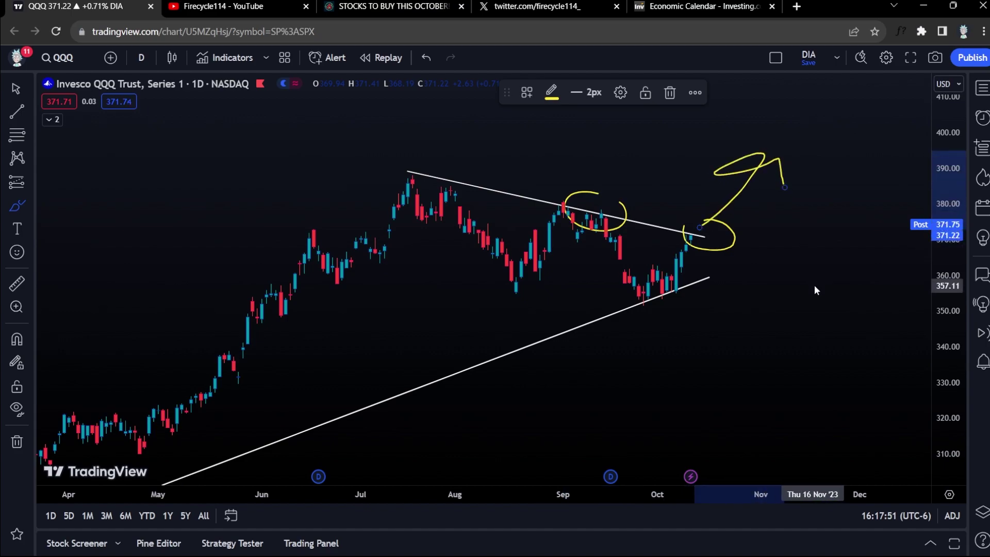
# Undo the brush marks on QQQ and try a tighter yellow circle around the October end of the descending trendline.
pyautogui.hotkey('ctrl', 'z')
pyautogui.hotkey('ctrl', 'z')
pyautogui.hotkey('ctrl', 'z')
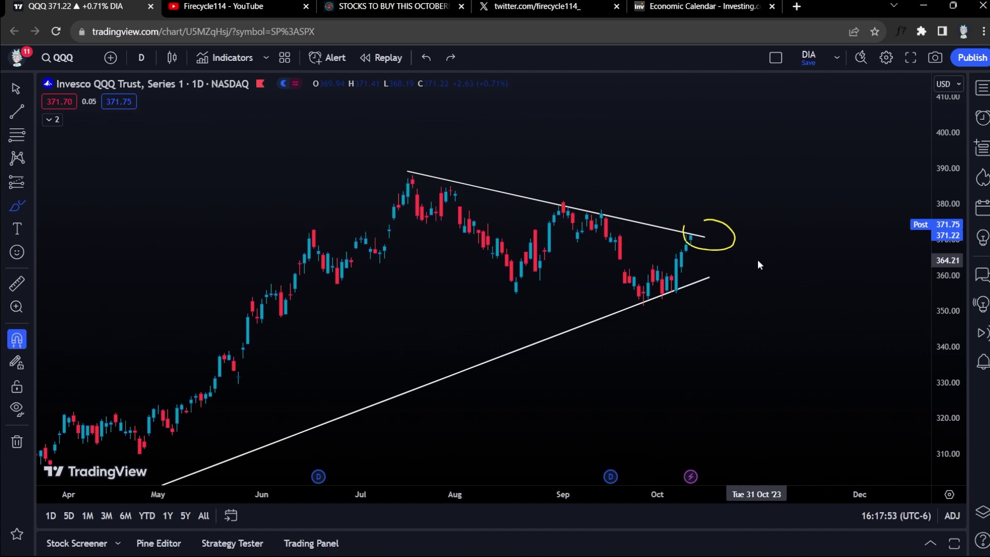
pyautogui.moveTo(697, 230)
pyautogui.mouseDown()
pyautogui.moveTo(689, 242)
pyautogui.moveTo(713, 243)
pyautogui.mouseUp()
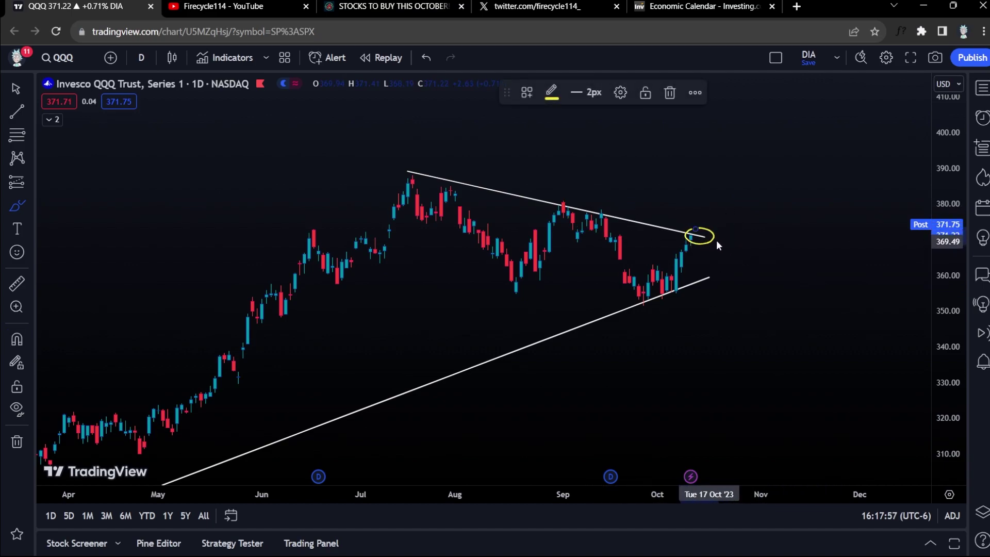
pyautogui.click(702, 6)
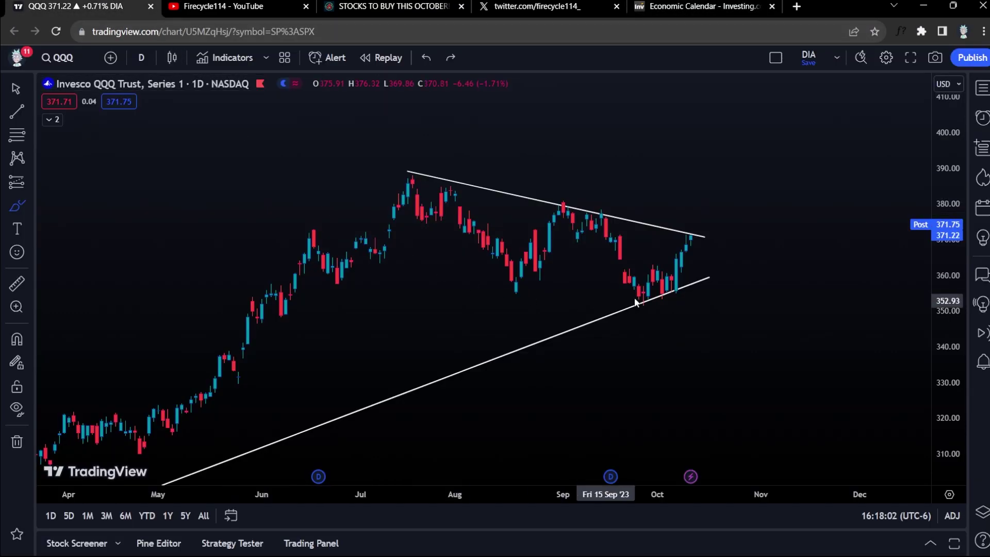
# Leave the brush and examine QQQ's daily price along the full rising trendline from the start of 2023.
pyautogui.click(15, 89)
pyautogui.scroll(-1, 939, 187)
pyautogui.moveTo(939, 186); pyautogui.dragTo(940, 384)
pyautogui.scroll(-5, 887, 361)
pyautogui.scroll(-2, 833, 329)
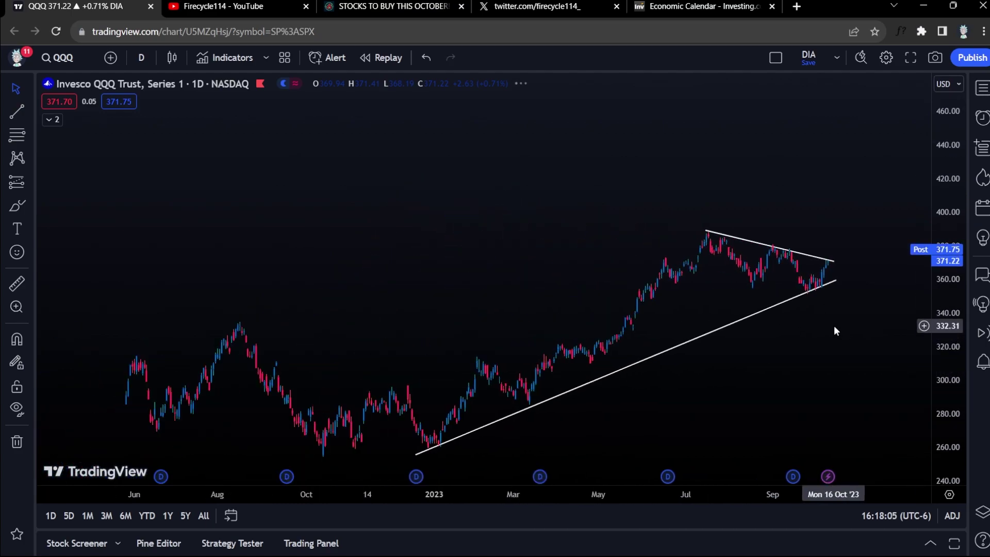
pyautogui.scroll(-4, 846, 330)
pyautogui.scroll(3, 852, 331)
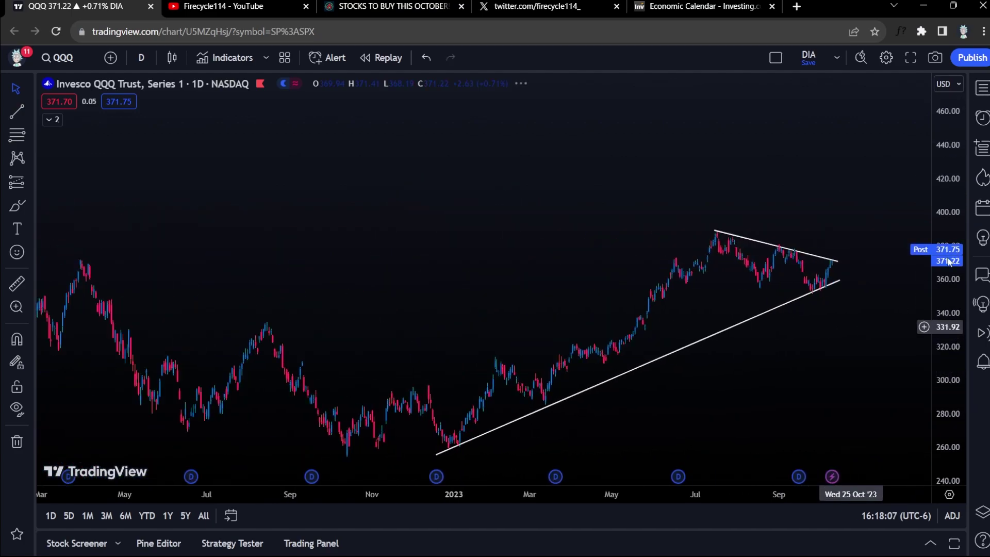
# Load the DKNG daily chart and hide the watchlist to give the chart full width.
pyautogui.click(982, 93)
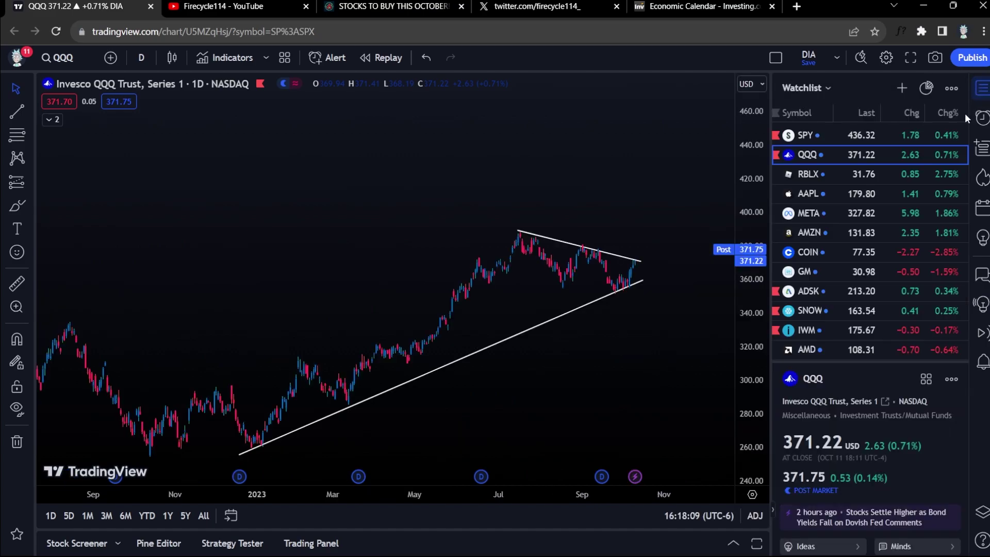
pyautogui.write('DKNG')
pyautogui.press('Return')
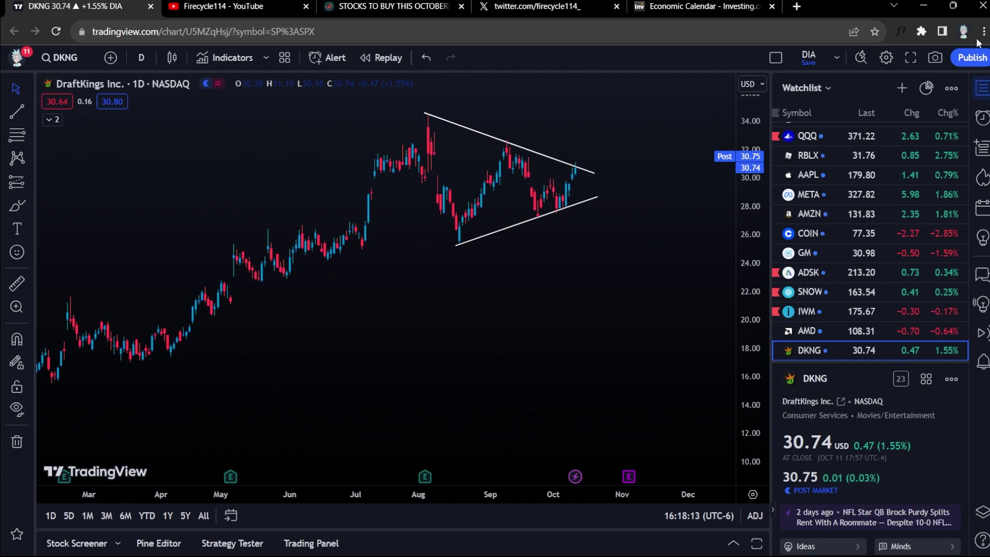
pyautogui.click(982, 89)
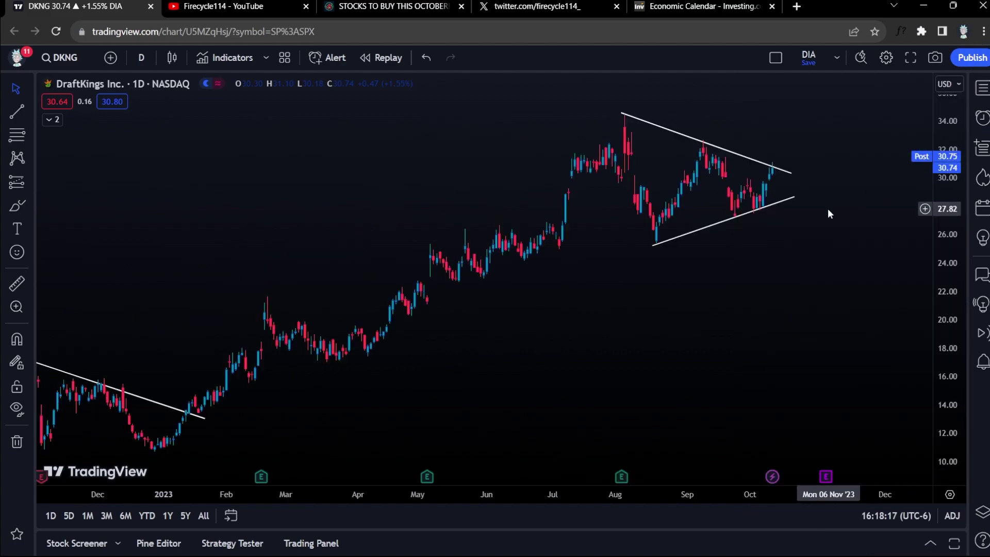
# Bring up the AMD and META daily charts in turn, and return to DKNG.
pyautogui.write('AMD')
pyautogui.press('Return')
pyautogui.write('META')
pyautogui.press('Return')
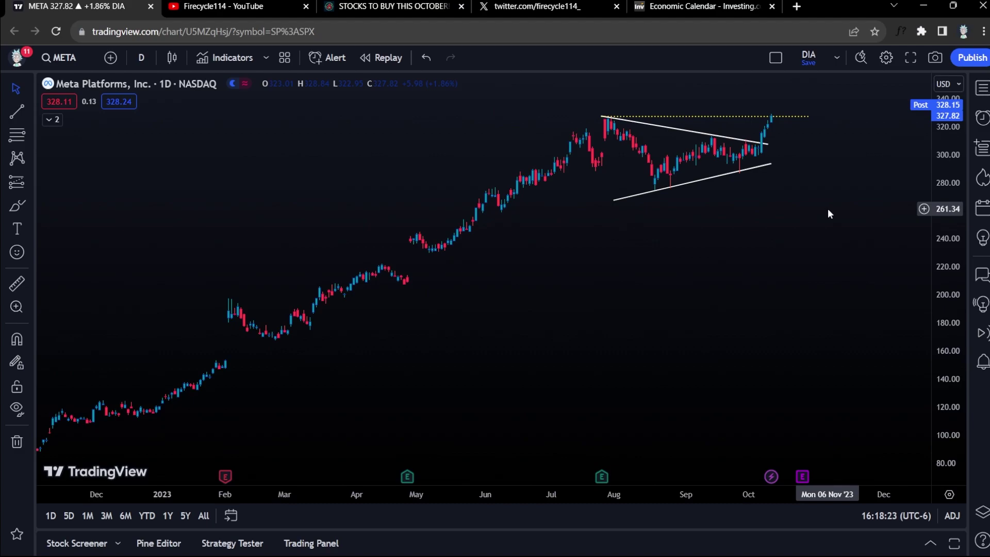
pyautogui.write('DKNG')
pyautogui.press('Return')
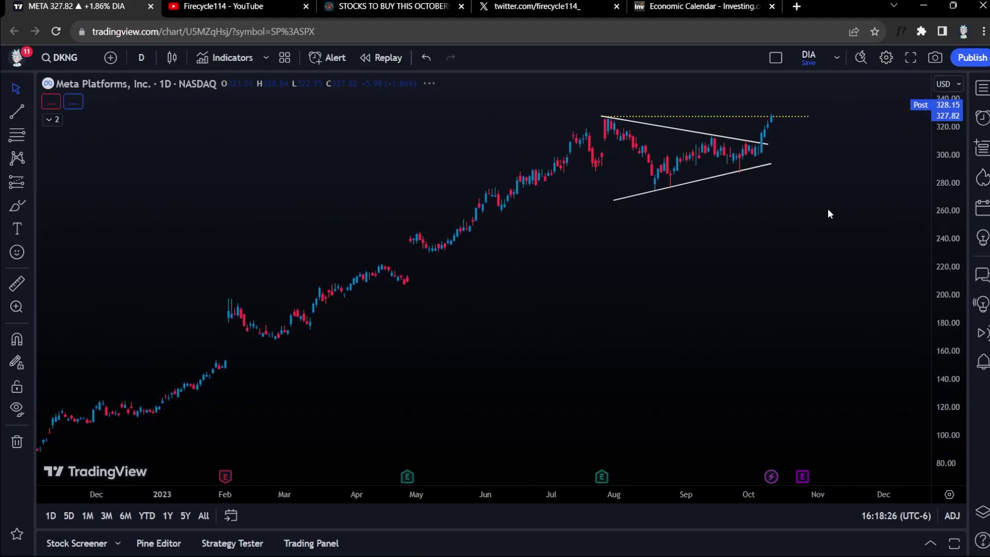
# Show DKNG's full price history since 2020 and switch the chart to the 1-week interval.
pyautogui.scroll(-6, 803, 207)
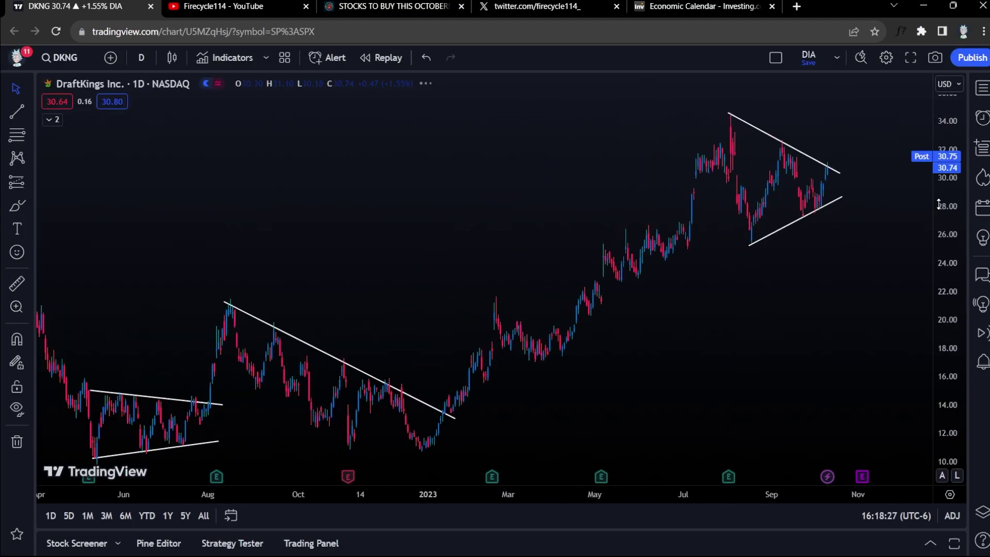
pyautogui.scroll(-6, 686, 386)
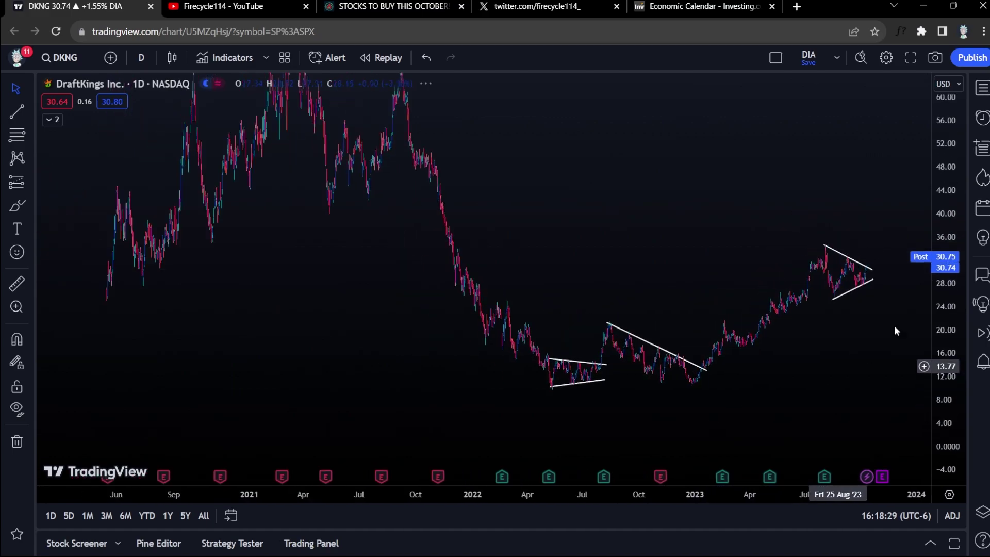
pyautogui.scroll(5, 431, 165)
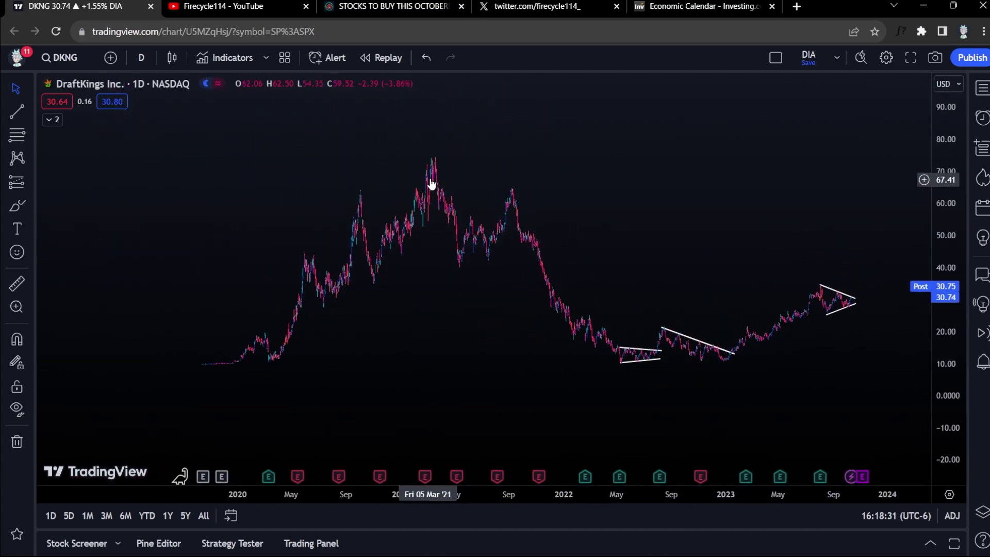
pyautogui.click(141, 58)
pyautogui.click(175, 516)
pyautogui.scroll(7, 478, 259)
pyautogui.moveTo(461, 238); pyautogui.dragTo(628, 243)
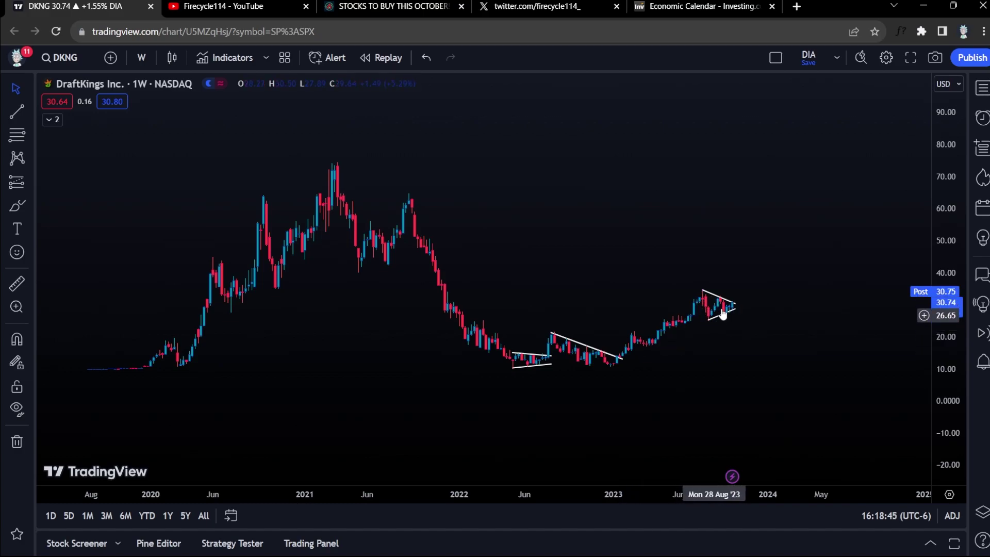
# Try extending the upper trendline of DKNG's recent triangle back over the 2021 peaks, and undo the change.
pyautogui.moveTo(703, 290); pyautogui.dragTo(263, 140)
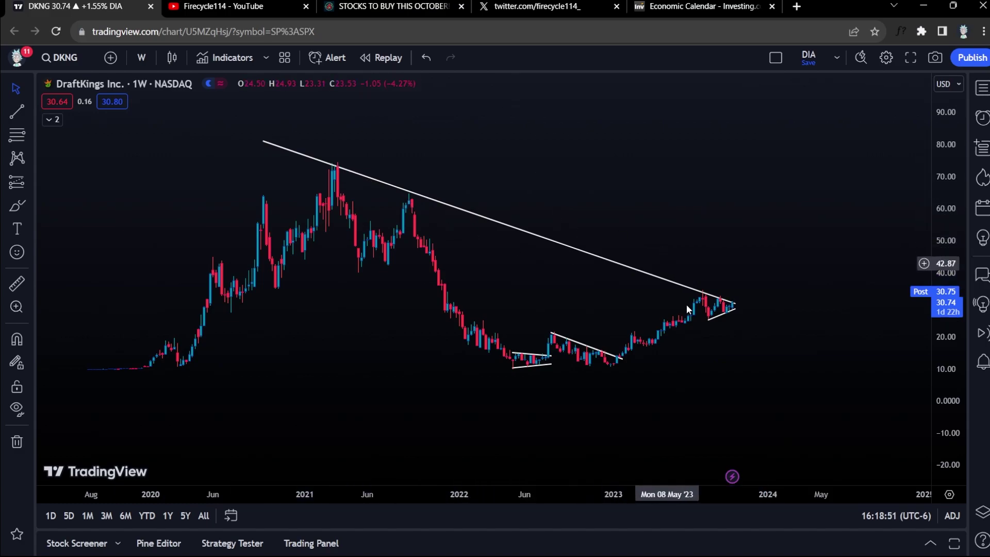
pyautogui.hotkey('ctrl', 'z')
pyautogui.click(780, 324)
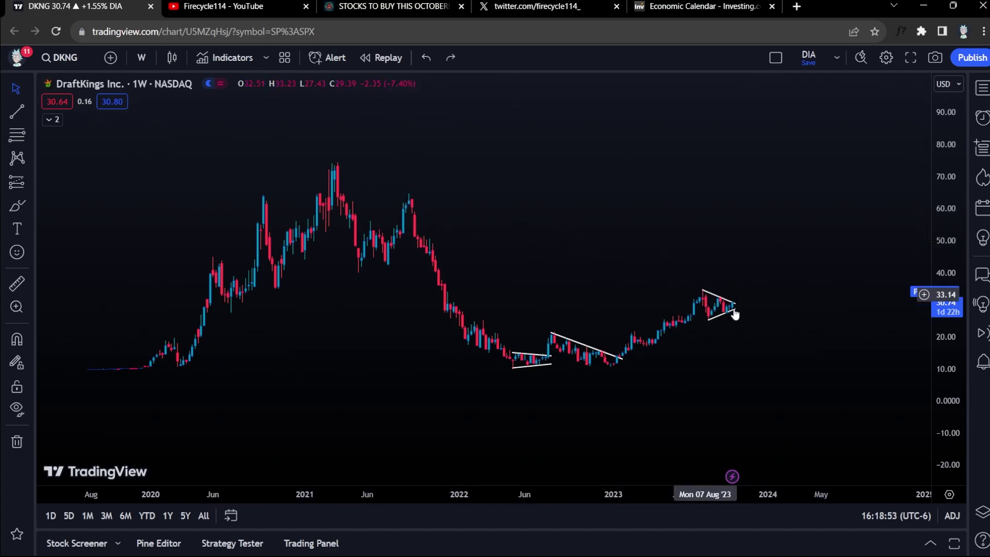
# Set DKNG back to the 1-day interval and frame the August to October triangle with room ahead of price.
pyautogui.click(142, 57)
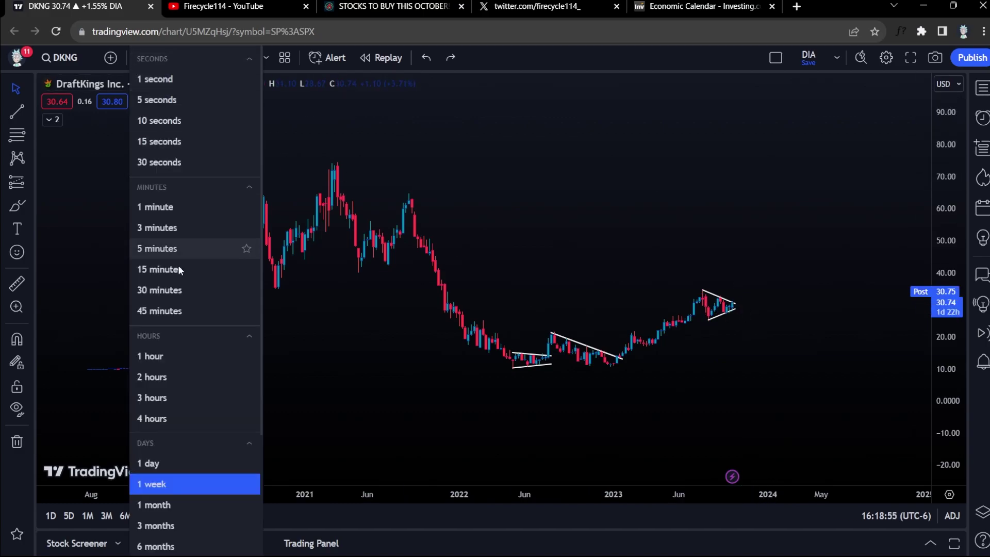
pyautogui.click(170, 460)
pyautogui.moveTo(935, 394); pyautogui.dragTo(820, 92)
pyautogui.moveTo(855, 331); pyautogui.dragTo(826, 234)
pyautogui.moveTo(949, 347); pyautogui.dragTo(941, 256)
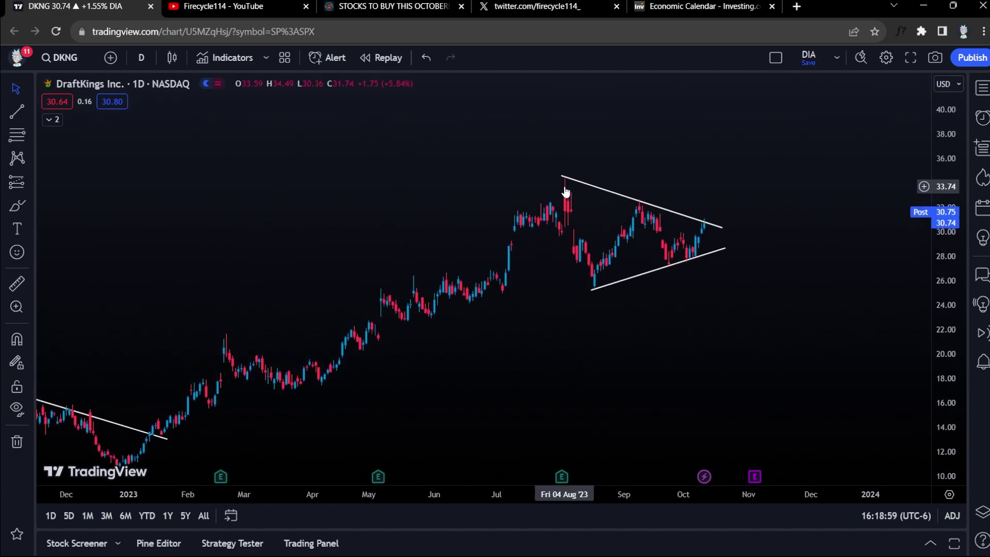
pyautogui.scroll(2, 565, 195)
pyautogui.scroll(1, 671, 303)
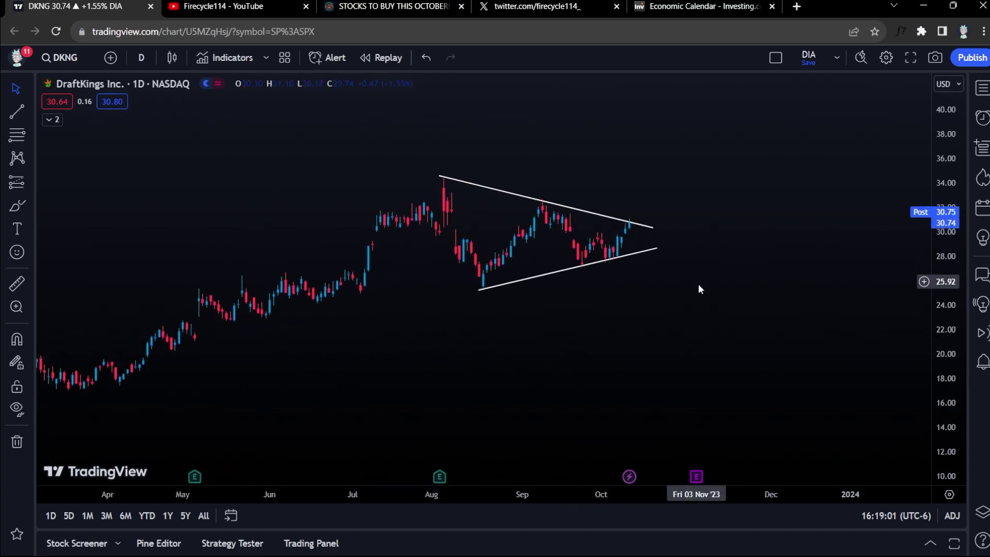
pyautogui.moveTo(697, 284); pyautogui.dragTo(771, 292)
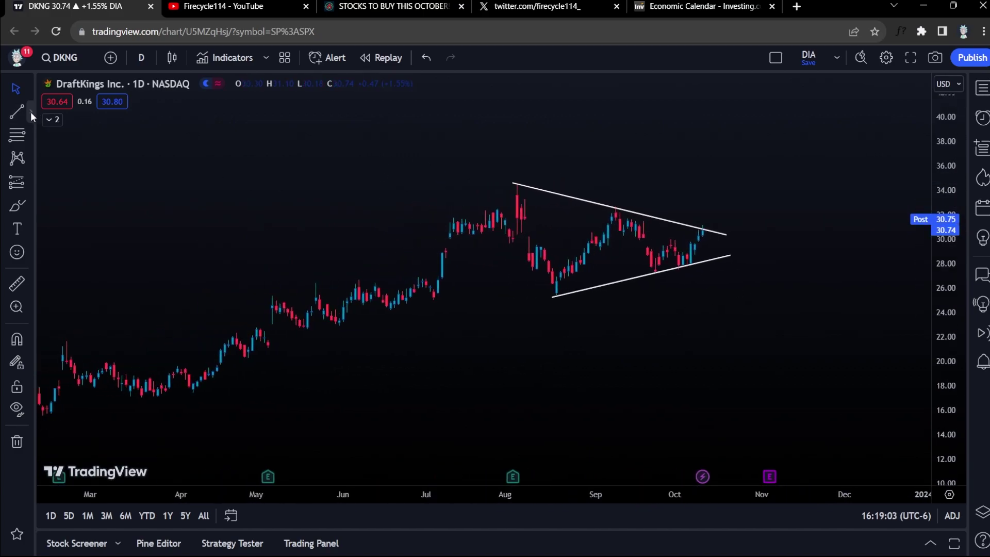
# Place a horizontal ray at DKNG's September high, at 32.68, running toward future dates.
pyautogui.click(30, 112)
pyautogui.click(105, 234)
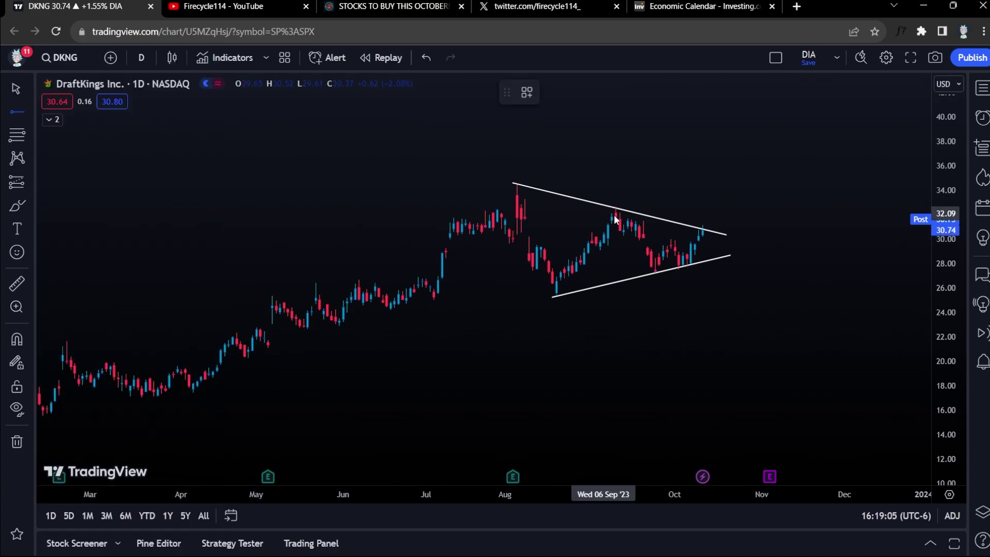
pyautogui.click(613, 206)
pyautogui.click(883, 290)
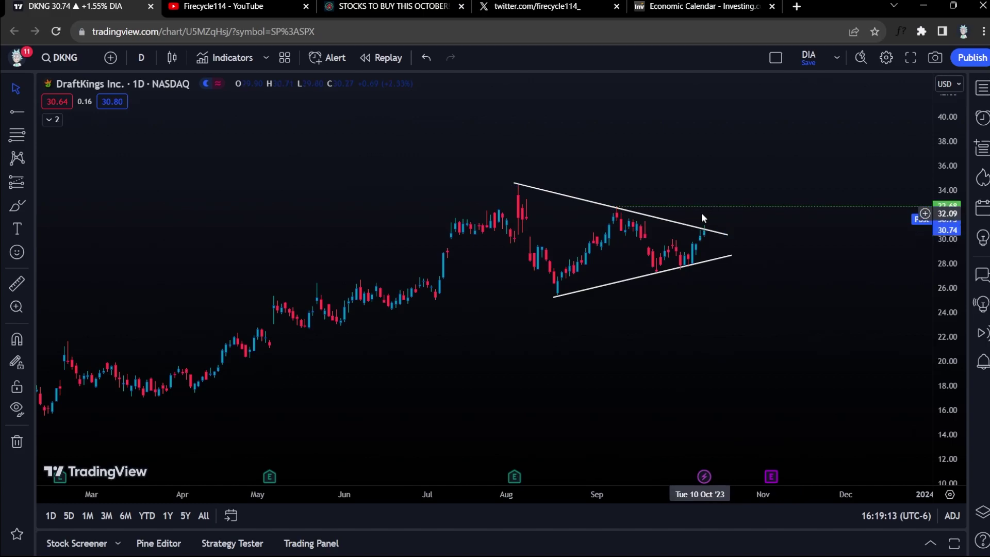
pyautogui.scroll(-2, 733, 229)
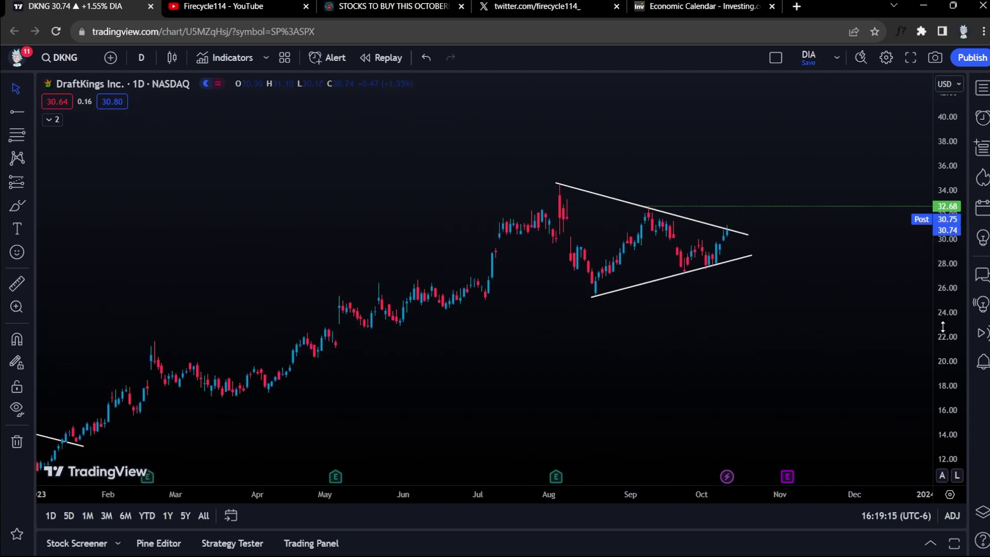
pyautogui.scroll(2, 841, 237)
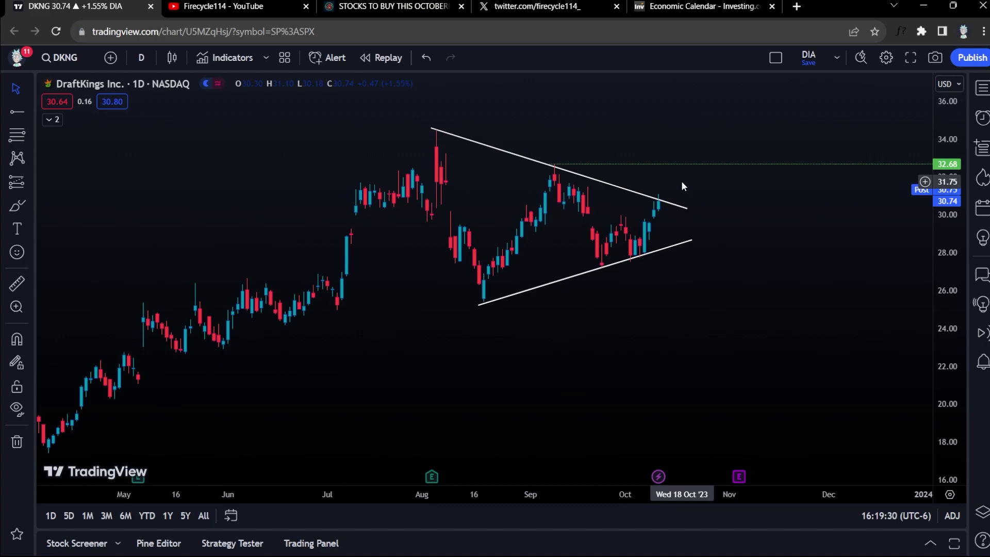
pyautogui.scroll(-5, 682, 181)
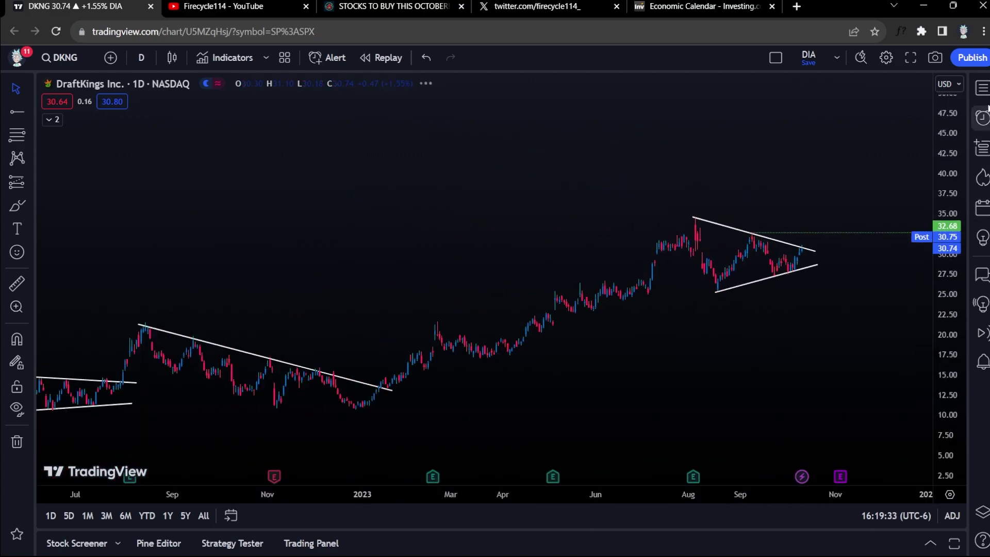
# Bring up the RBLX daily chart and frame its price range between the 51.10 and 24.89 zones.
pyautogui.click(982, 89)
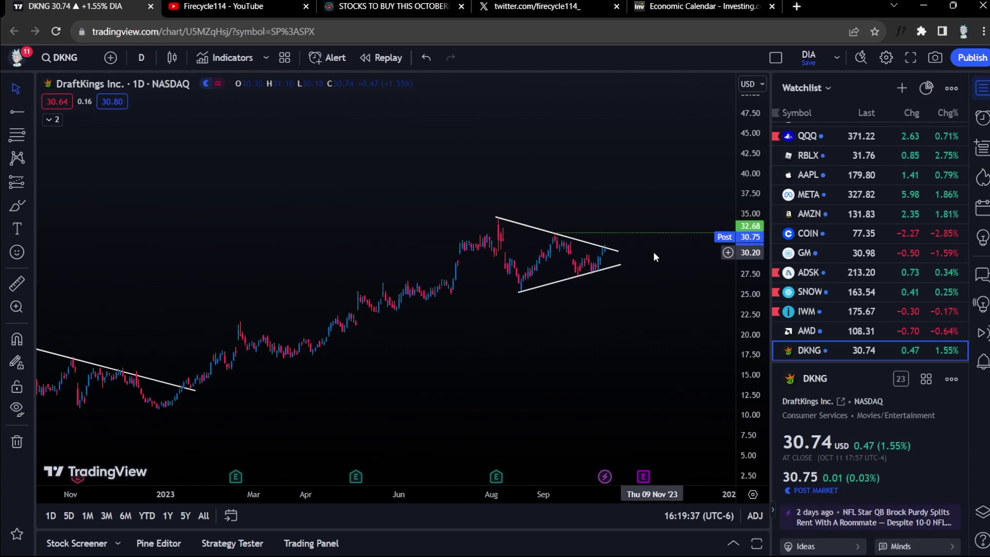
pyautogui.write('RBLX')
pyautogui.press('Return')
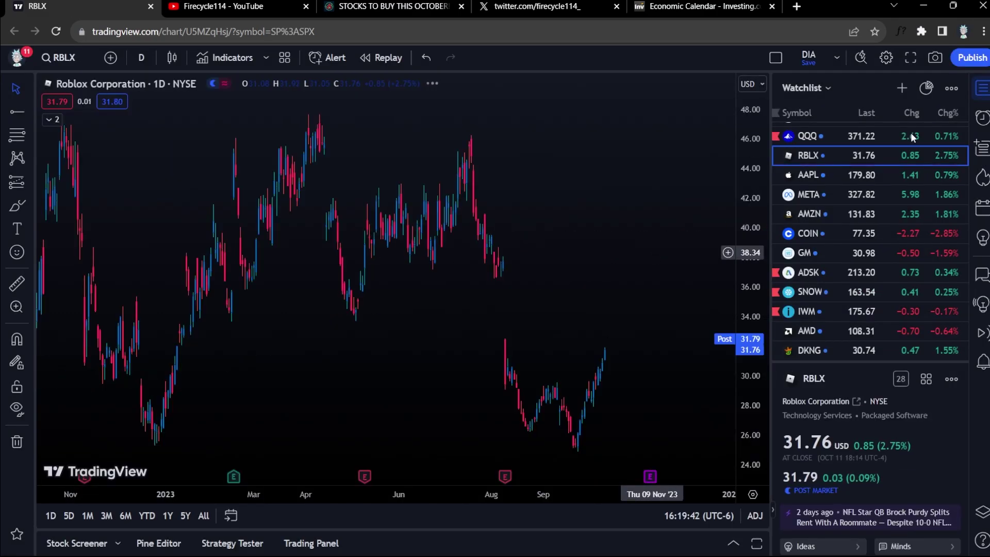
pyautogui.click(983, 88)
pyautogui.moveTo(940, 122); pyautogui.dragTo(939, 351)
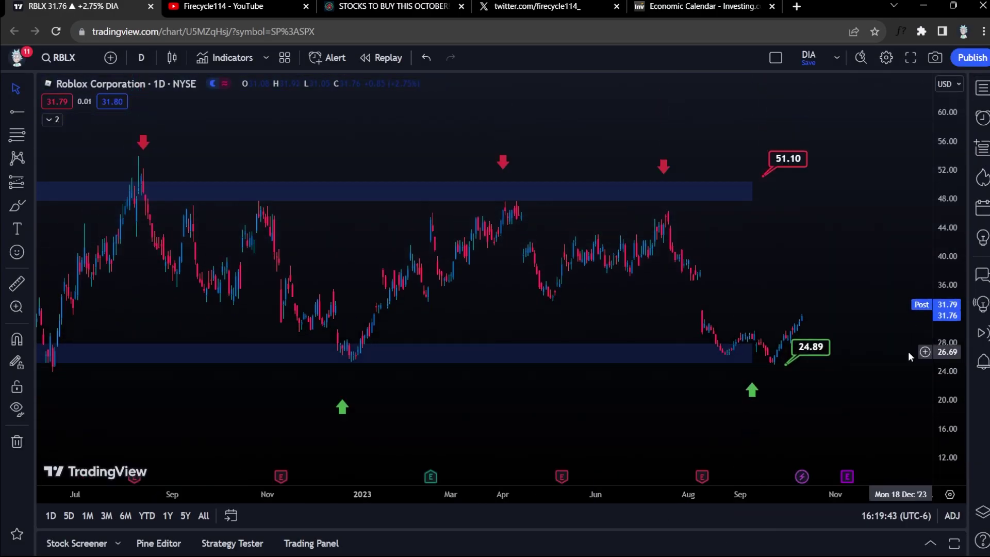
pyautogui.scroll(-3, 807, 311)
pyautogui.scroll(5, 796, 313)
pyautogui.scroll(2, 796, 310)
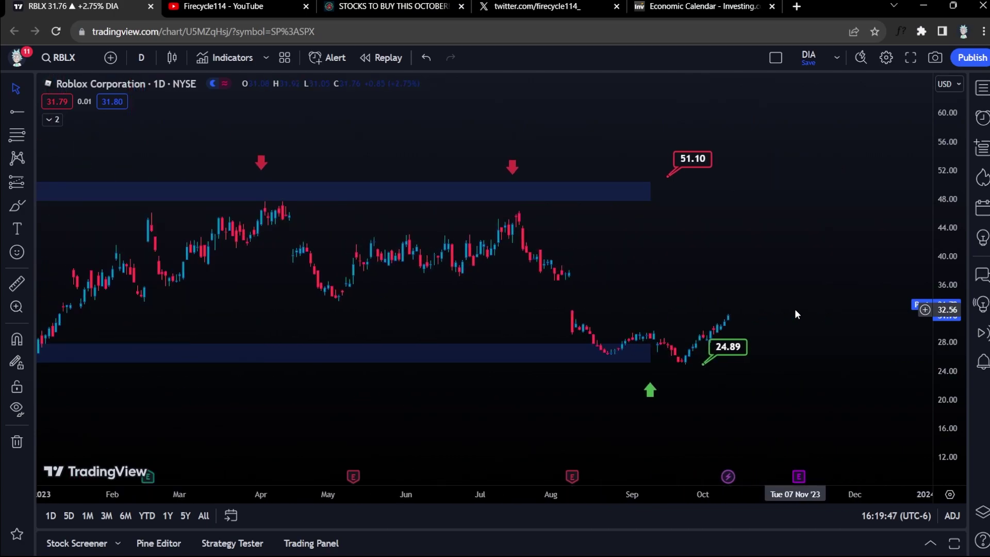
pyautogui.scroll(2, 797, 314)
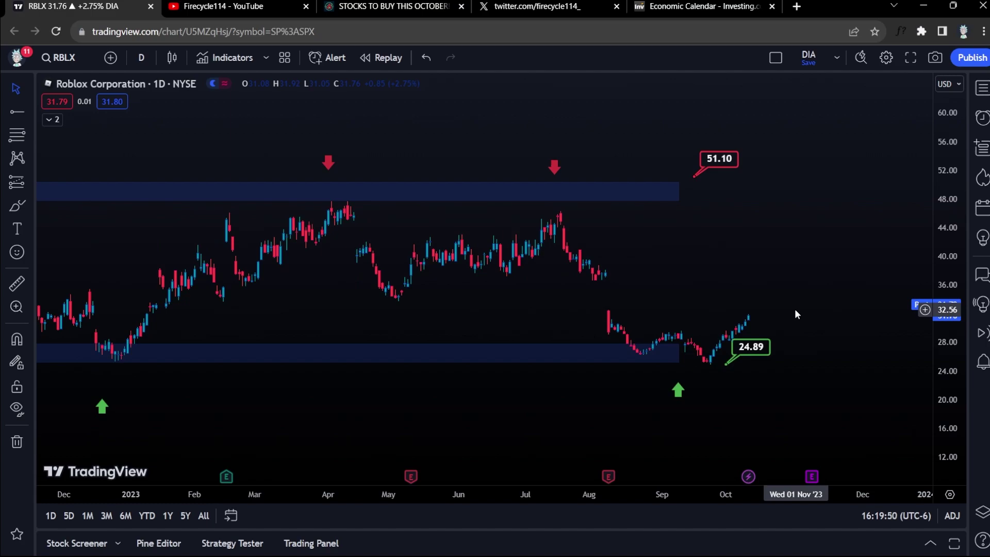
# Return to the DKNG daily chart and examine where price meets the triangle's upper trendline.
pyautogui.write('DKNG')
pyautogui.press('Return')
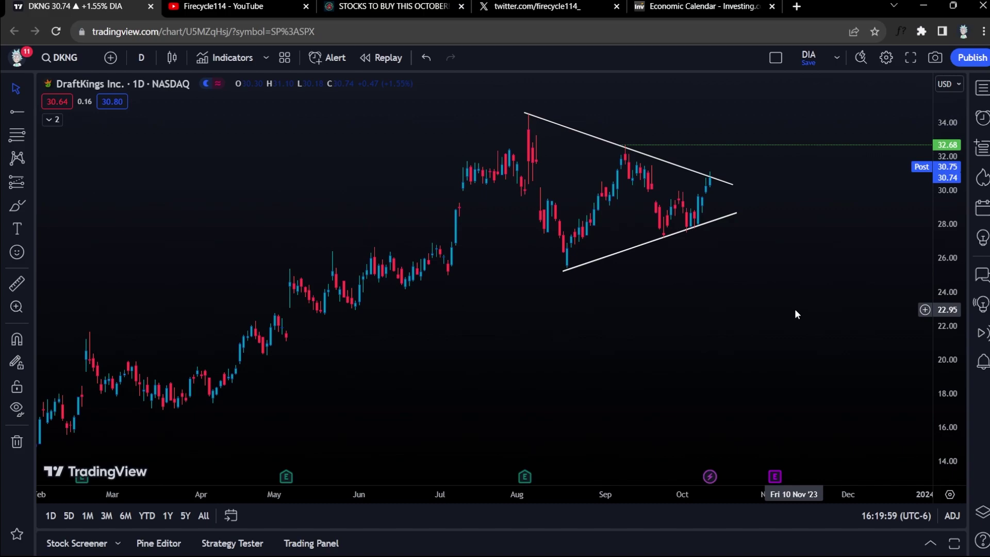
pyautogui.scroll(2, 769, 288)
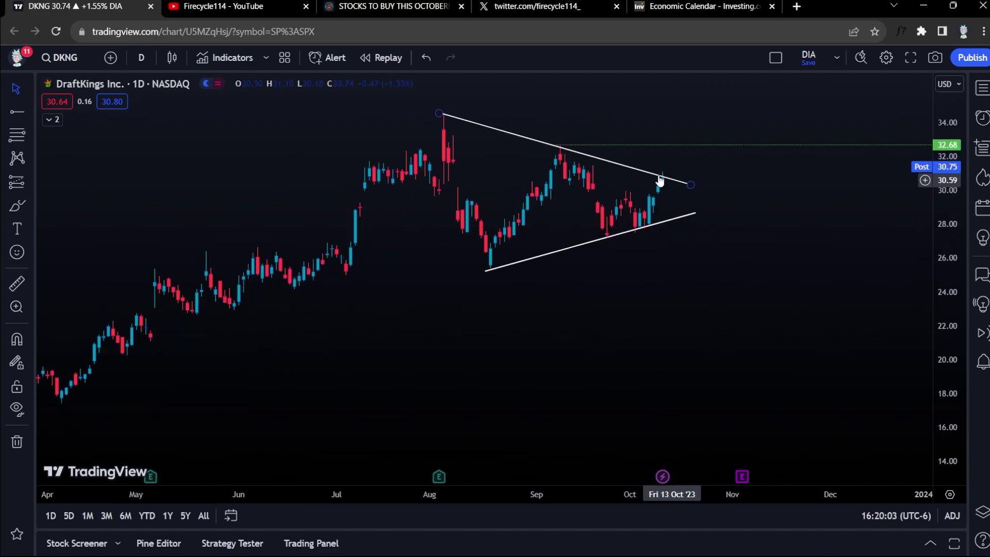
pyautogui.moveTo(729, 191); pyautogui.dragTo(734, 202)
pyautogui.click(673, 189)
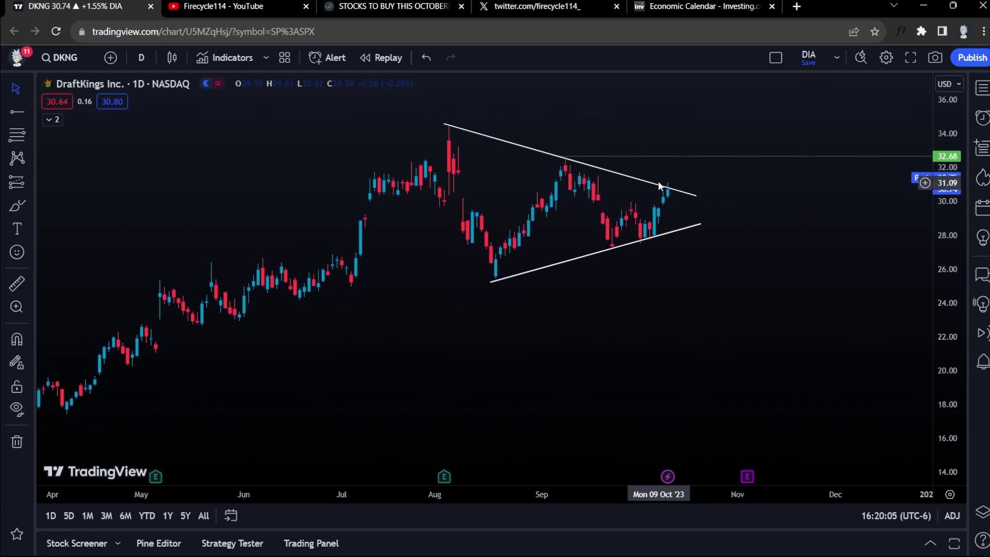
pyautogui.click(631, 178)
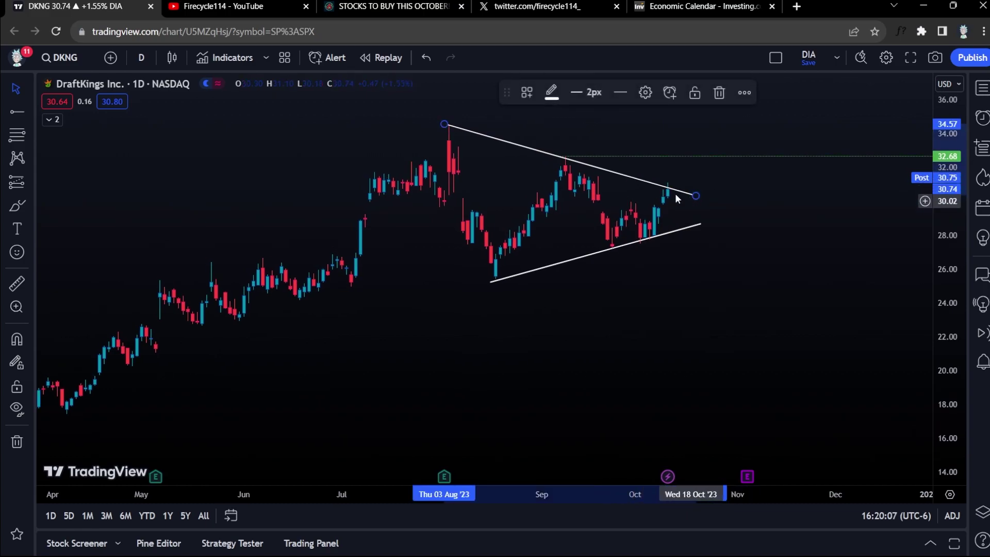
pyautogui.click(725, 202)
# Brush a circle and upward arrow at DKNG's upper-trendline breakout, circle the September high, and undo these strokes.
pyautogui.click(17, 205)
pyautogui.moveTo(665, 192)
pyautogui.mouseDown()
pyautogui.moveTo(688, 188)
pyautogui.moveTo(687, 149)
pyautogui.moveTo(743, 147)
pyautogui.moveTo(743, 156)
pyautogui.mouseUp()
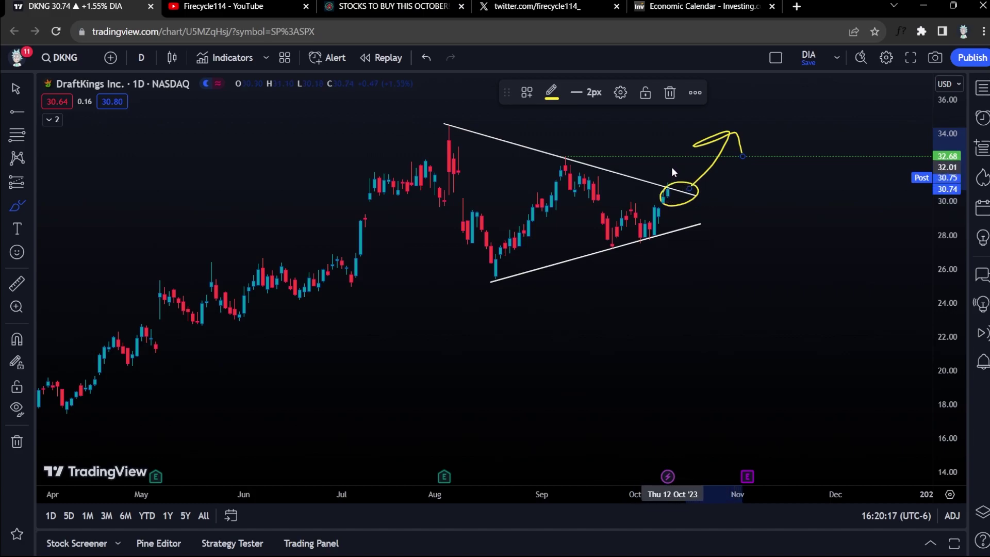
pyautogui.moveTo(576, 152)
pyautogui.mouseDown()
pyautogui.moveTo(599, 164)
pyautogui.moveTo(576, 152)
pyautogui.mouseUp()
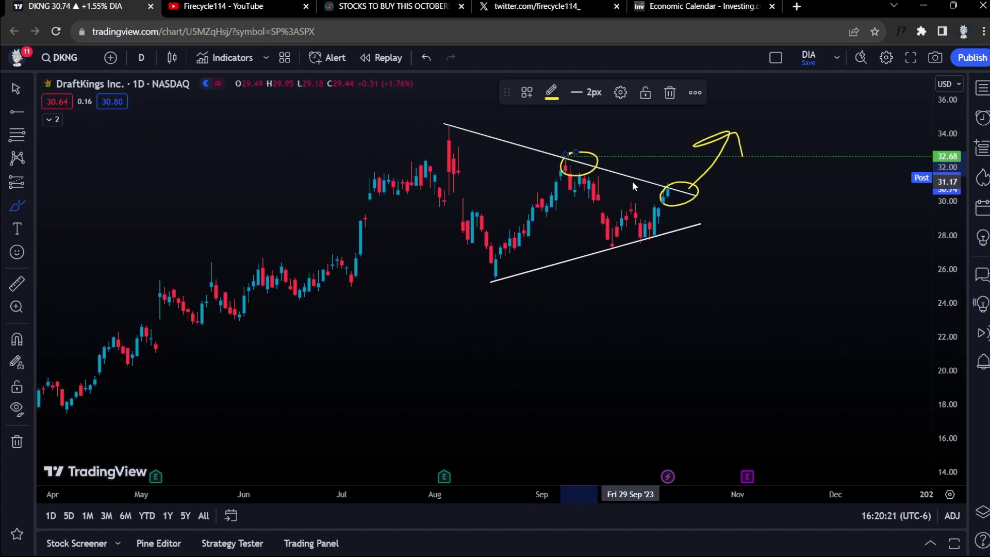
pyautogui.hotkey('ctrl', 'z')
pyautogui.hotkey('ctrl', 'z')
pyautogui.hotkey('ctrl', 'z')
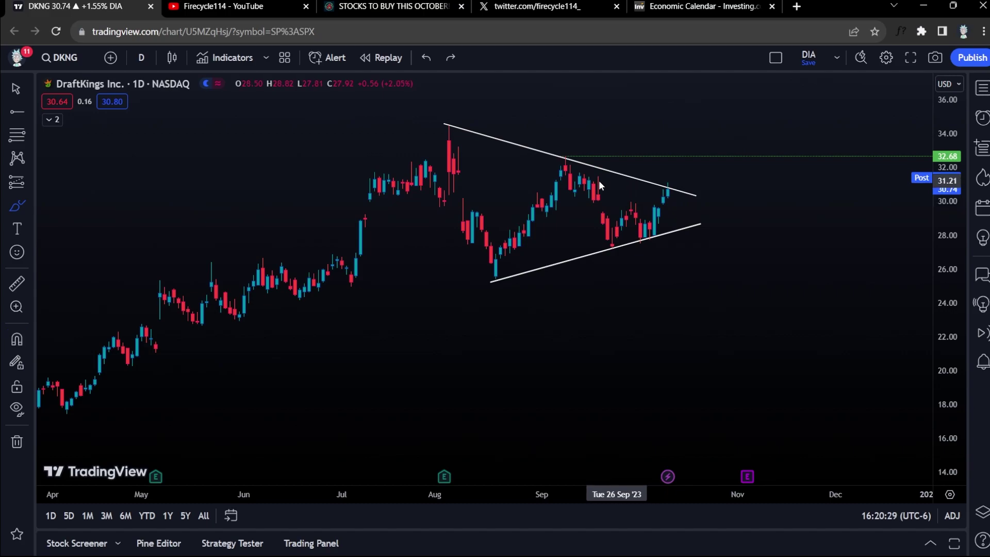
# Try brushing a path from DKNG's latest price down to the lower trendline and back up, and undo it.
pyautogui.click(15, 89)
pyautogui.scroll(-4, 213, 170)
pyautogui.moveTo(948, 161); pyautogui.dragTo(934, 311)
pyautogui.moveTo(866, 303); pyautogui.dragTo(740, 283)
pyautogui.click(17, 205)
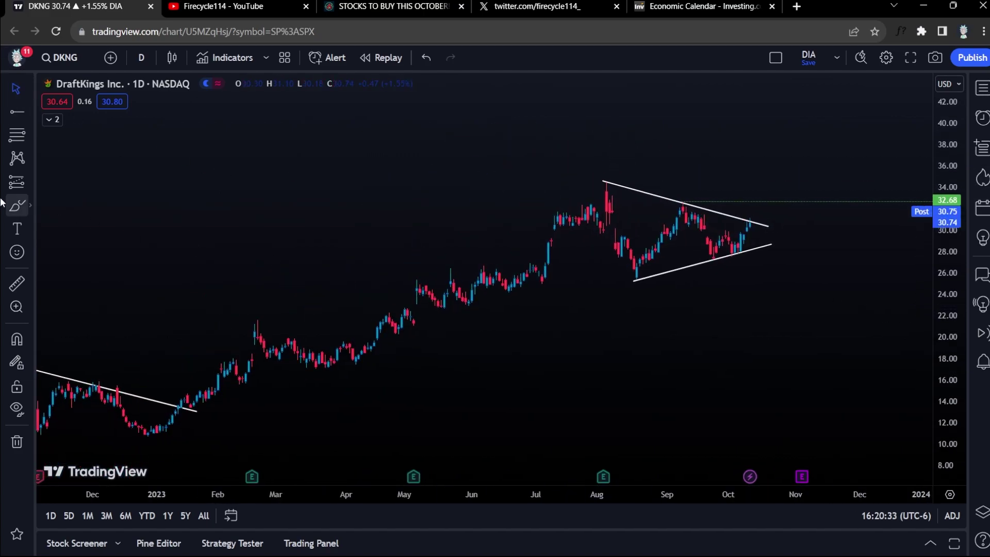
pyautogui.moveTo(752, 219); pyautogui.dragTo(773, 247)
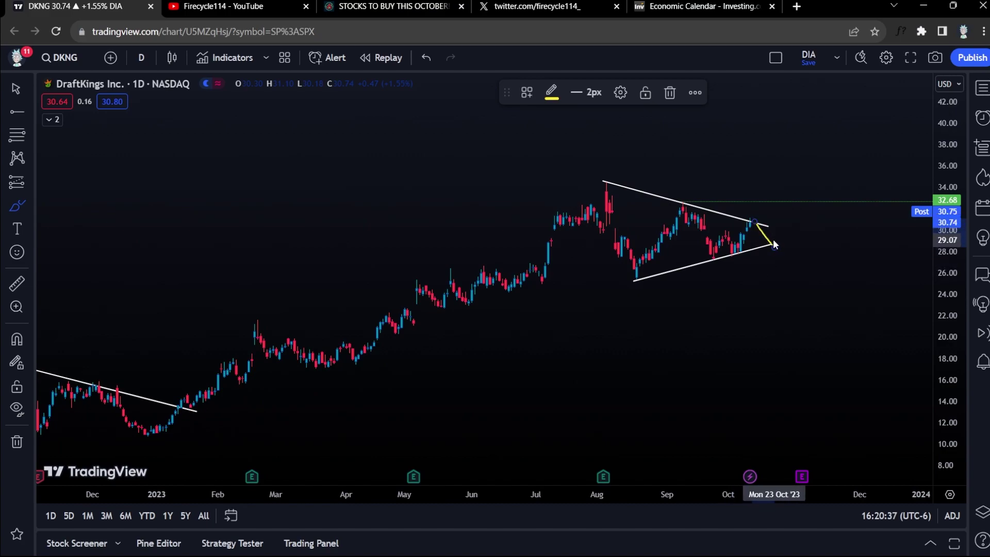
pyautogui.moveTo(772, 243); pyautogui.dragTo(798, 201)
pyautogui.hotkey('ctrl', 'z')
pyautogui.hotkey('ctrl', 'z')
# Circle the lower trendline in yellow near the apex of DKNG's triangle.
pyautogui.moveTo(769, 240)
pyautogui.mouseDown()
pyautogui.moveTo(756, 257)
pyautogui.moveTo(800, 260)
pyautogui.moveTo(787, 284)
pyautogui.mouseUp()
# Switch to the October stocks newsletter and view the enlarged weekly chart in its Meta Platforms section.
pyautogui.click(392, 6)
pyautogui.scroll(-2, 592, 312)
pyautogui.scroll(1, 593, 312)
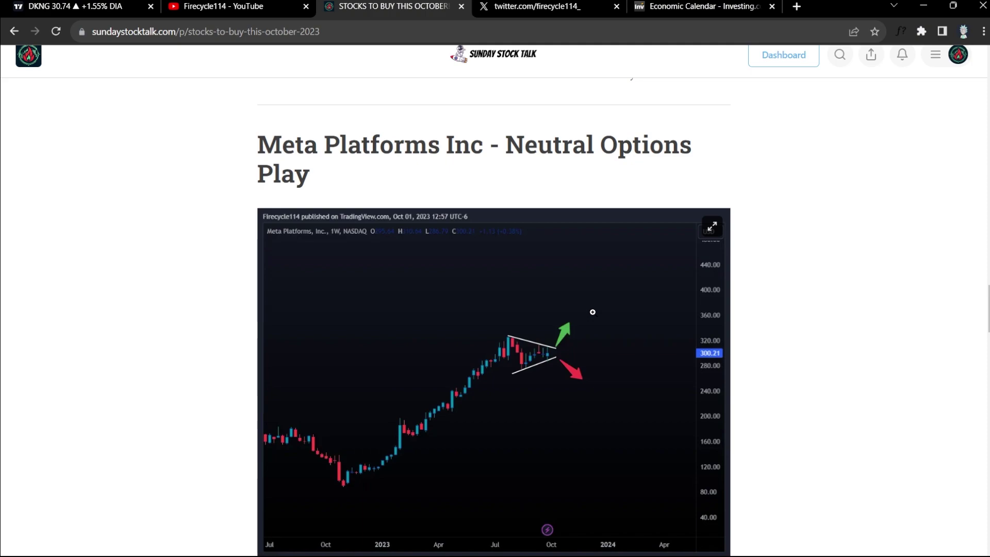
pyautogui.click(593, 312)
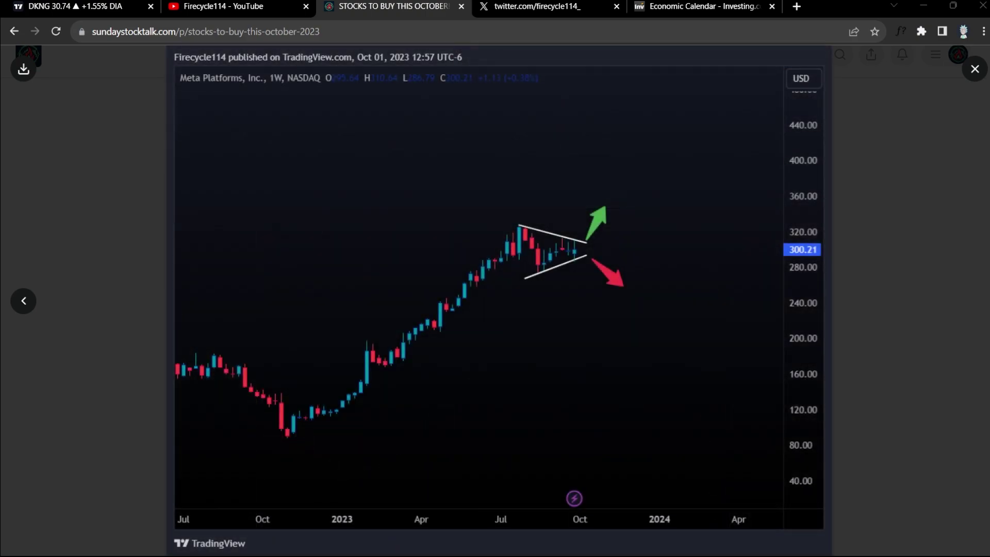
pyautogui.click(975, 68)
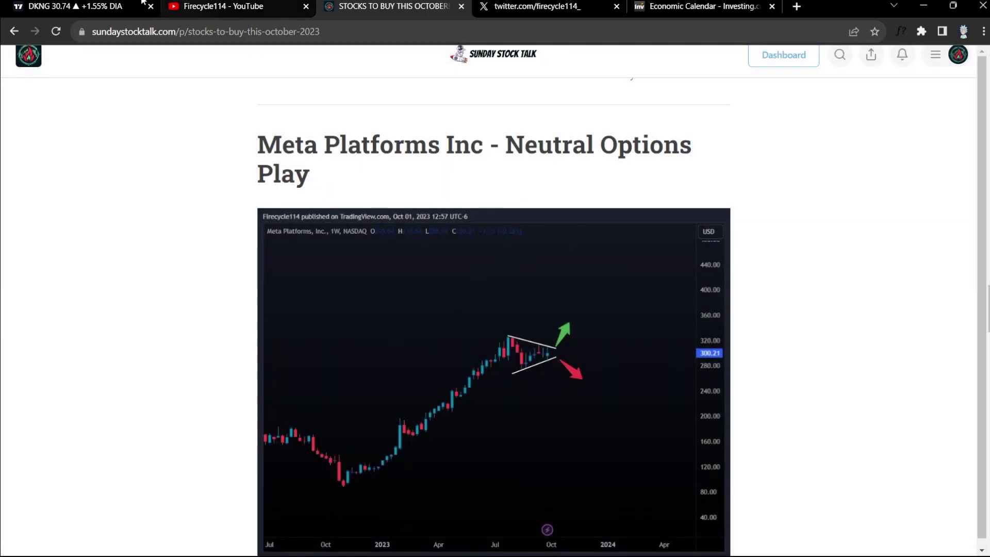
# Show the YouTube channel page, the Sunday Stock Talk home page and the Twitter profile's recent posts in turn.
pyautogui.hotkey('ctrl', '1')
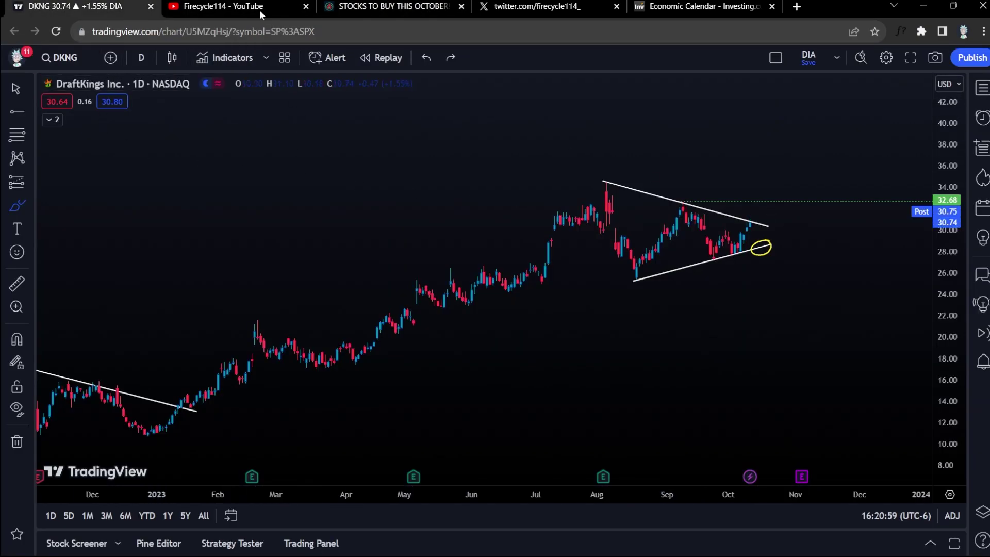
pyautogui.click(227, 4)
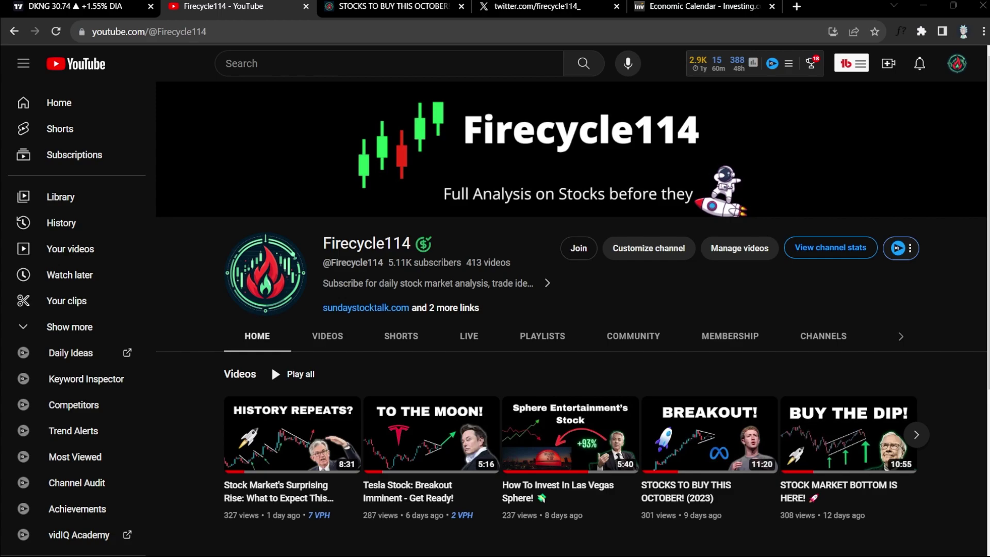
pyautogui.click(393, 7)
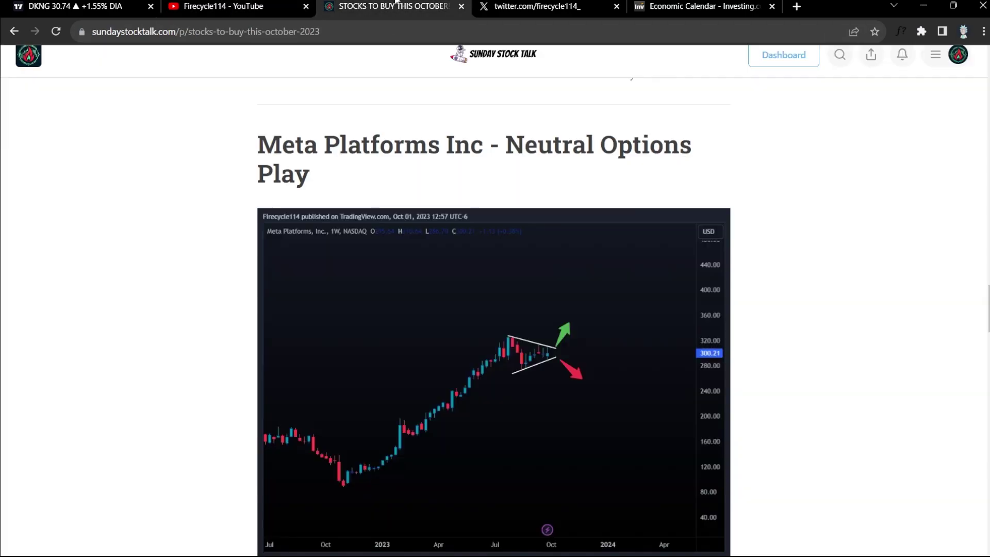
pyautogui.click(477, 63)
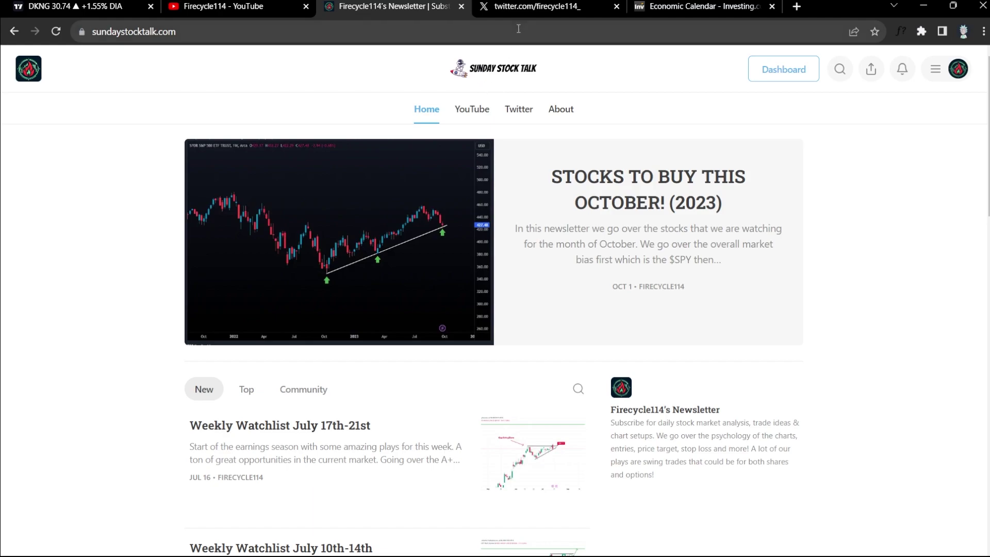
pyautogui.click(524, 9)
pyautogui.scroll(-10, 481, 224)
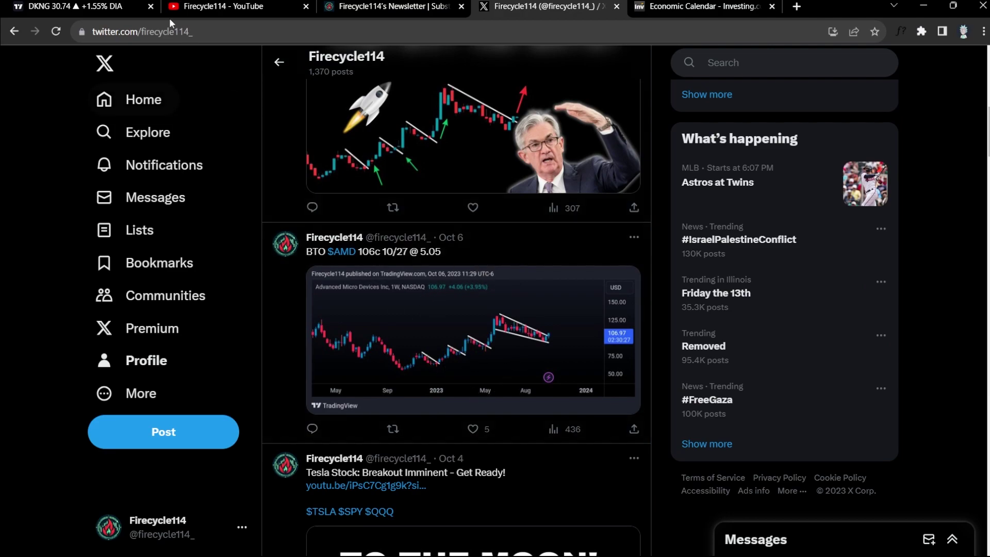
# Return to TradingView, bring up the RBLX daily chart from the watchlist and leave the brush tool.
pyautogui.click(78, 7)
pyautogui.click(982, 87)
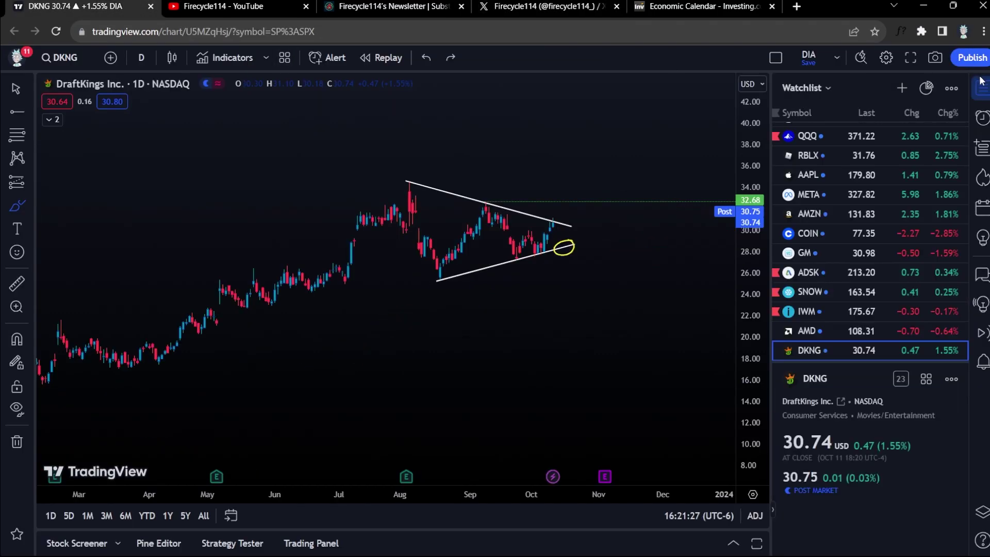
pyautogui.click(887, 155)
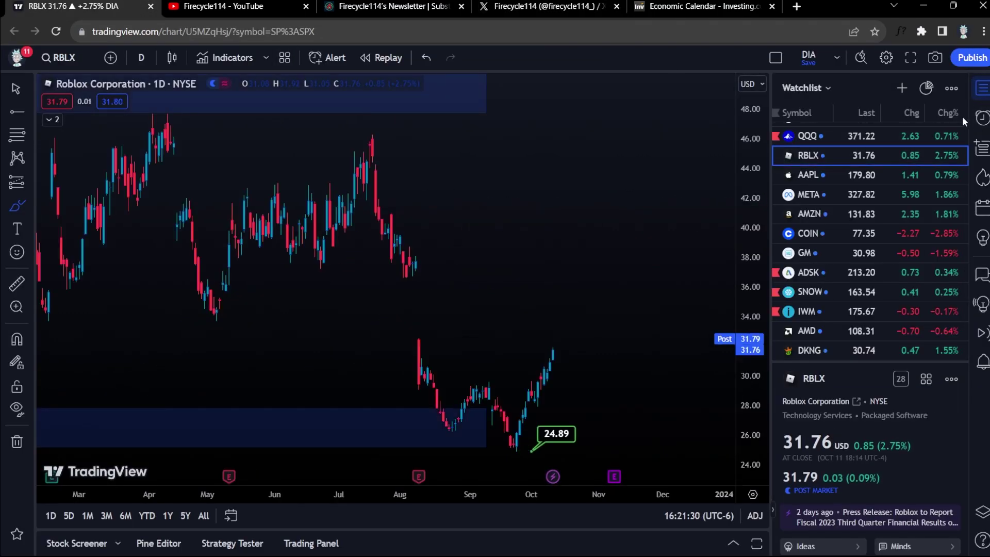
pyautogui.click(983, 86)
pyautogui.click(878, 297)
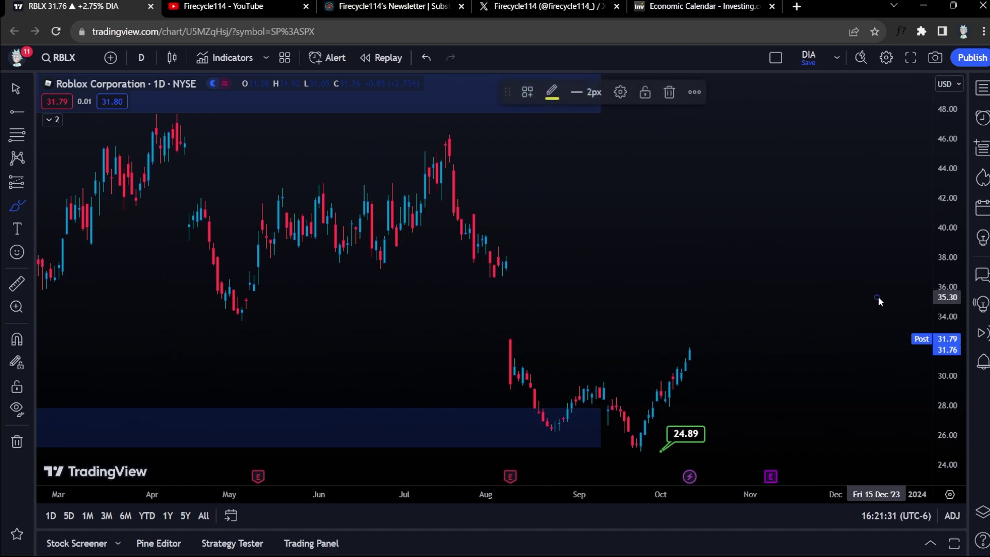
pyautogui.click(828, 225)
pyautogui.hotkey('ctrl', 'z')
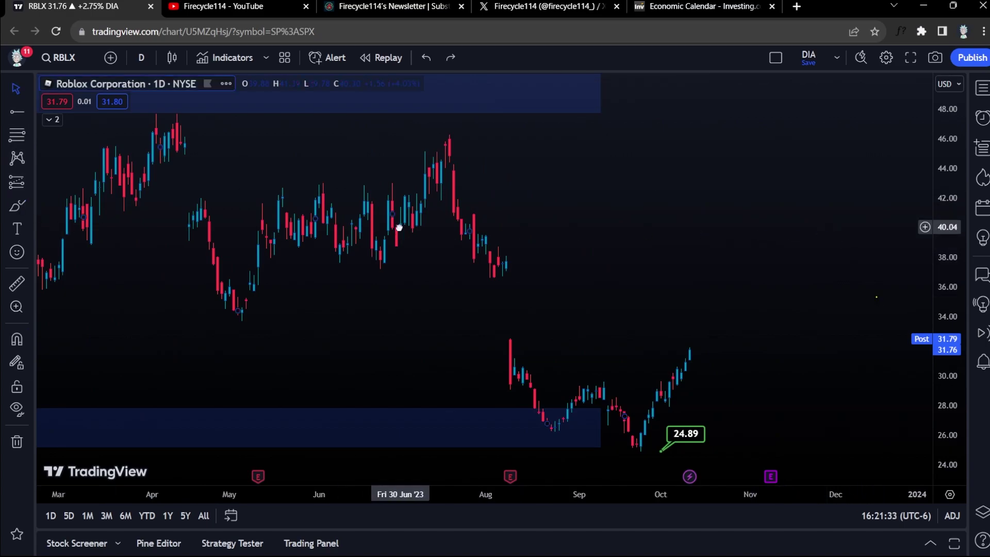
pyautogui.click(222, 59)
pyautogui.click(59, 121)
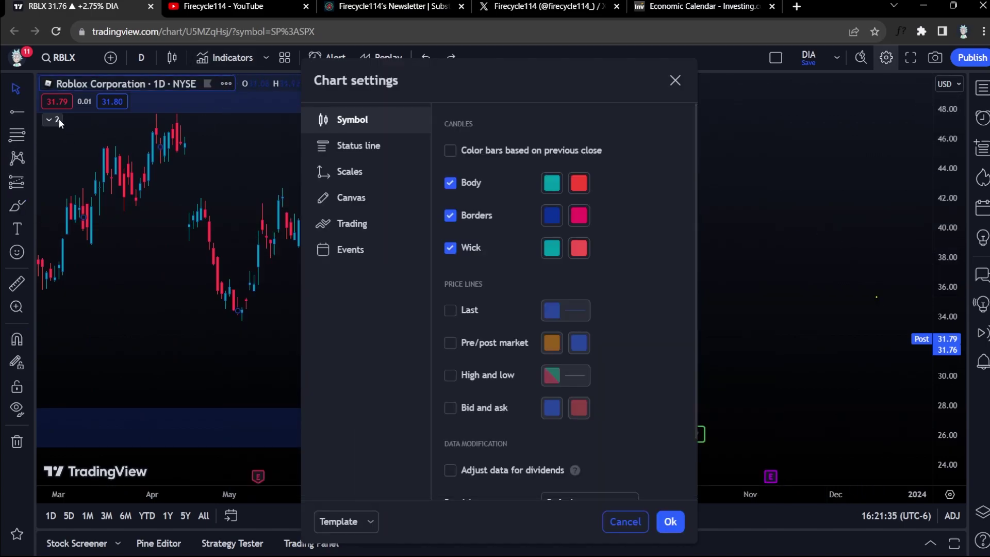
pyautogui.click(675, 80)
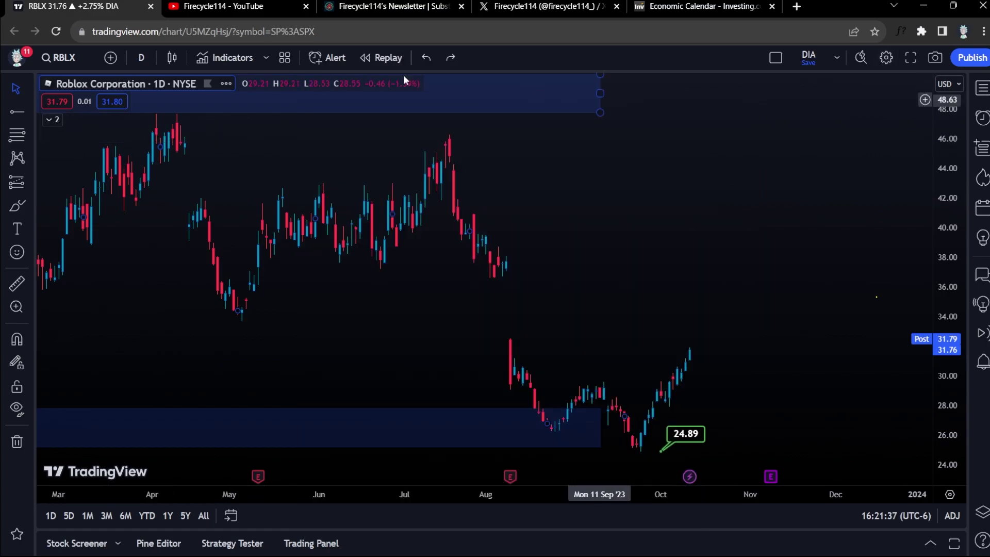
# Add the Relative Strength Index indicator to the RBLX chart and maximize the price pane over it.
pyautogui.click(247, 59)
pyautogui.write('rso')
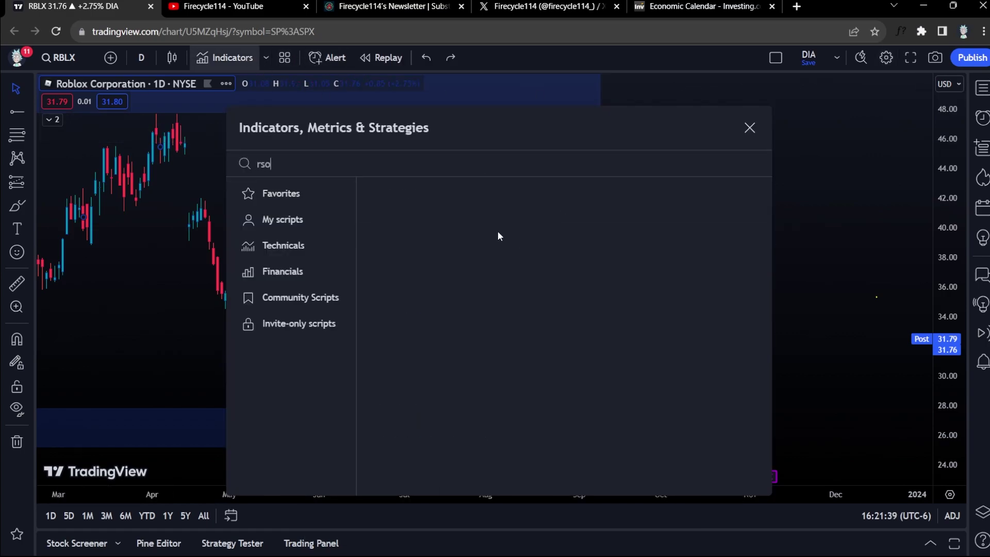
pyautogui.press('BackSpace')
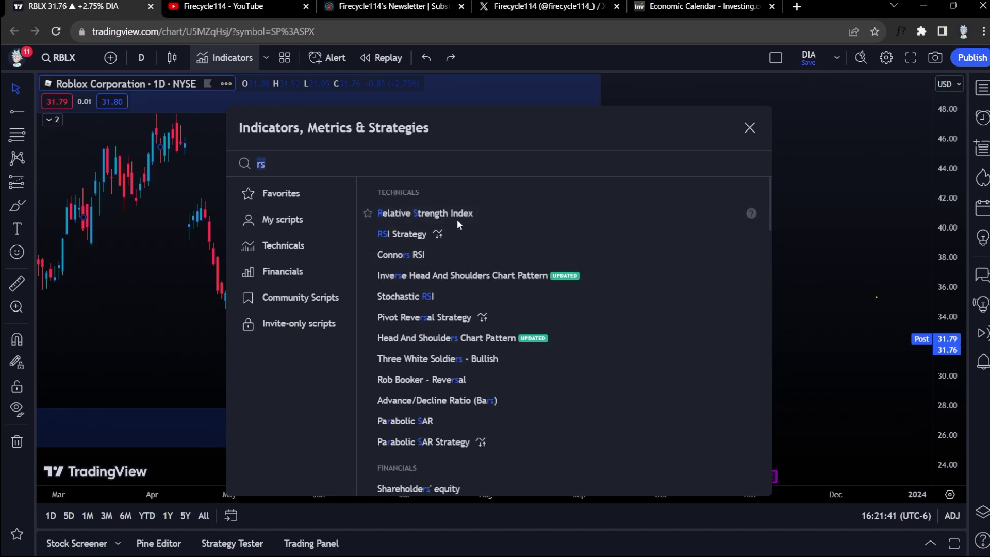
pyautogui.click(454, 214)
pyautogui.press('Escape')
pyautogui.doubleClick(824, 216)
pyautogui.scroll(-5, 887, 324)
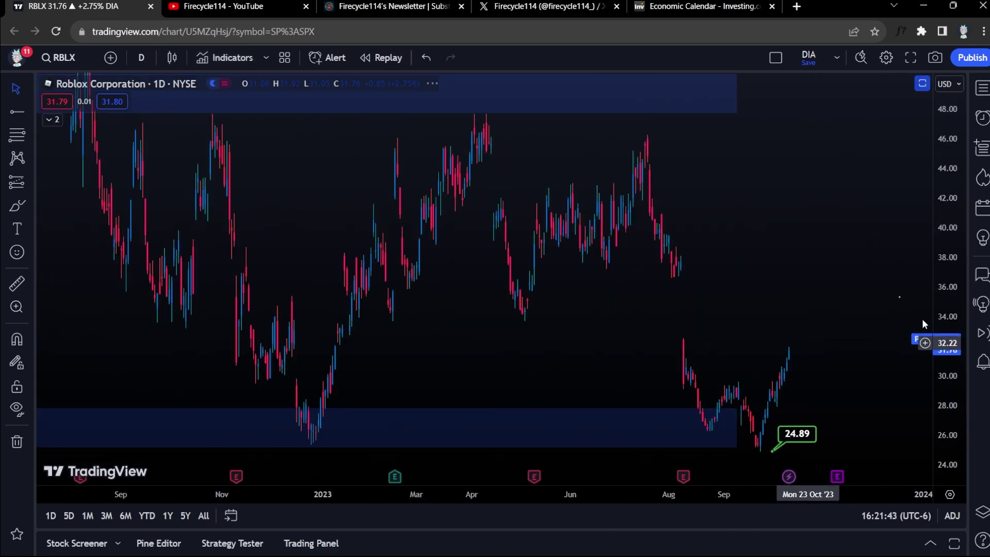
# Place a horizontal ray at about 32.59 from the top of RBLX's first candle after the August gap down.
pyautogui.moveTo(954, 262); pyautogui.dragTo(954, 345)
pyautogui.click(17, 112)
pyautogui.click(679, 323)
pyautogui.click(751, 295)
pyautogui.scroll(3, 763, 305)
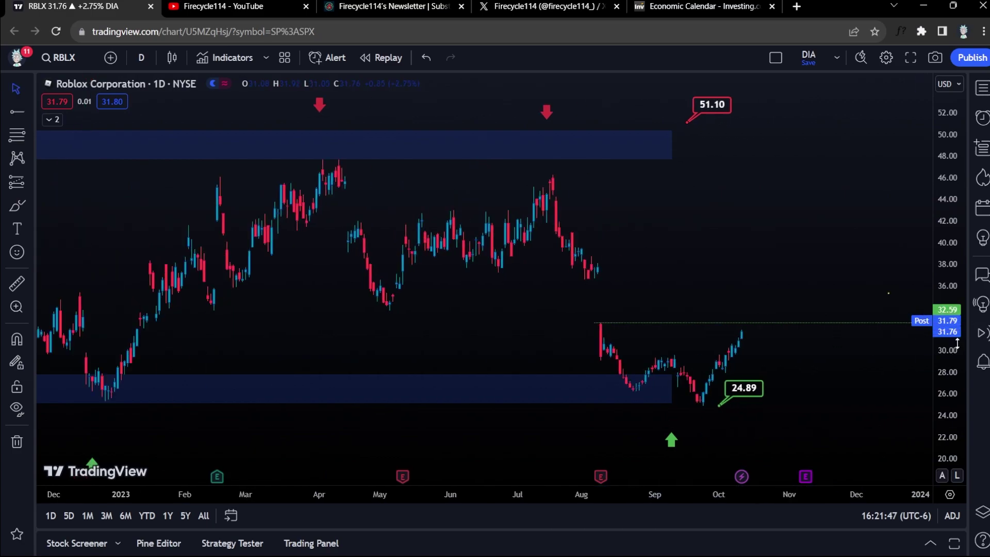
# Place a second horizontal ray at about 37.34 from the last RBLX candle before the August gap.
pyautogui.click(17, 112)
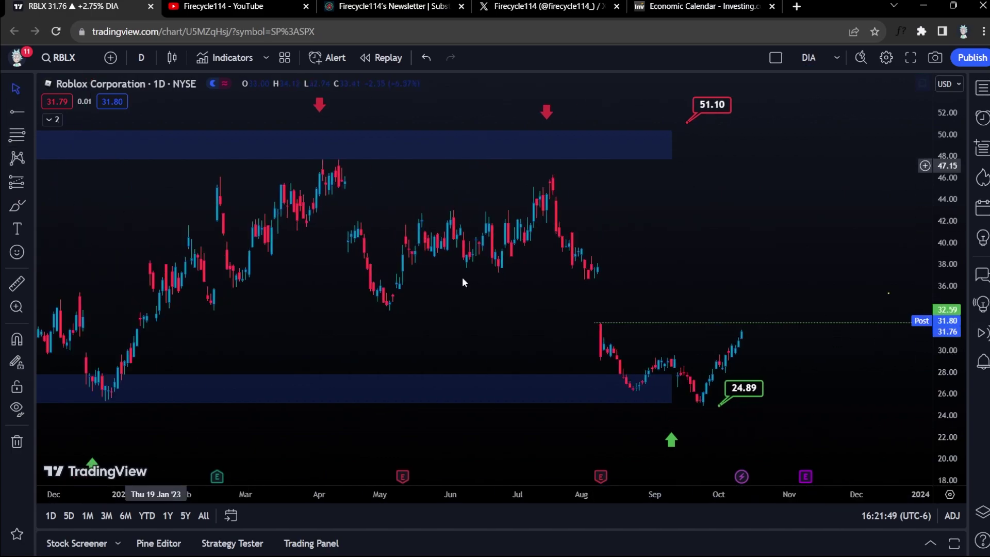
pyautogui.click(598, 271)
pyautogui.click(611, 289)
pyautogui.scroll(2, 664, 292)
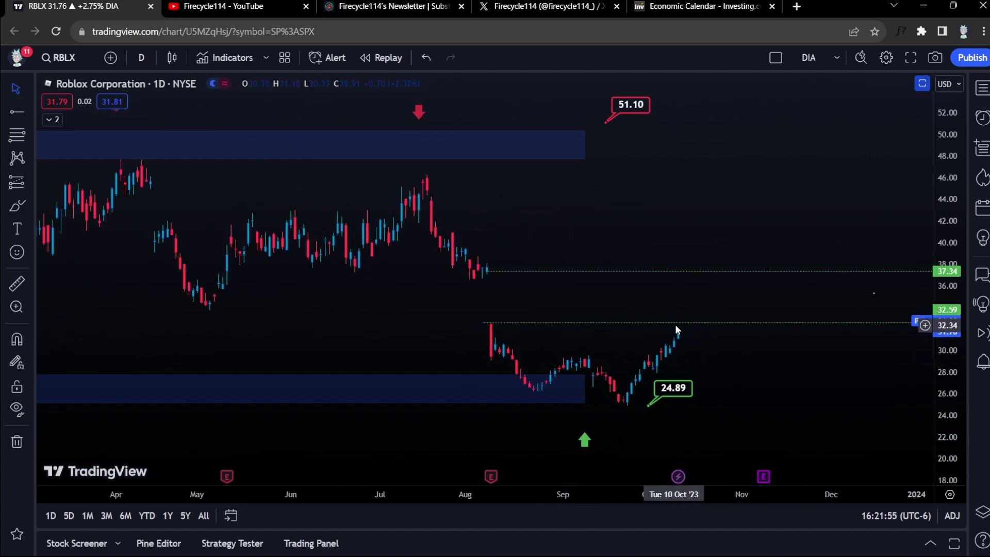
# Show the RSI pane below RBLX's price, then maximize the price pane again and examine the two gap levels.
pyautogui.doubleClick(707, 307)
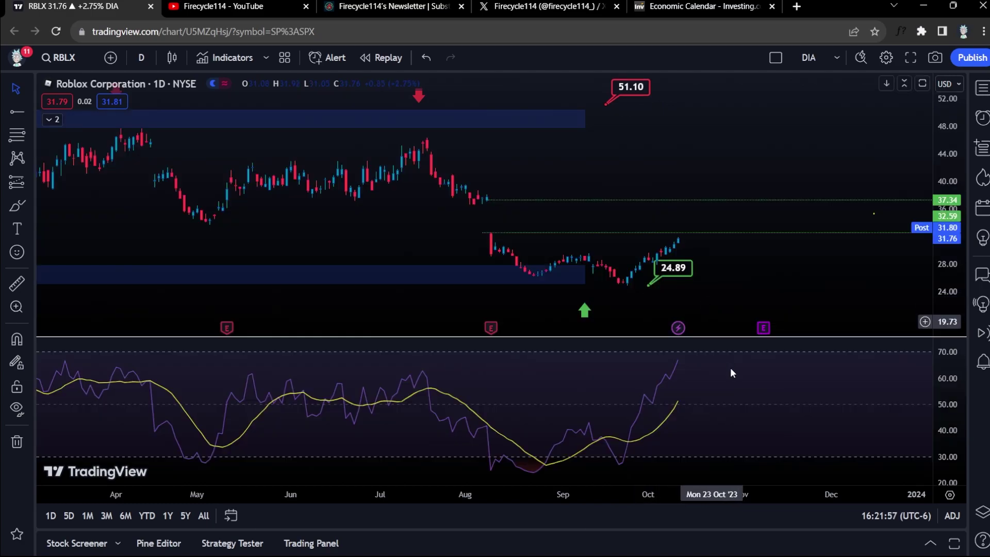
pyautogui.doubleClick(758, 281)
pyautogui.scroll(-3, 745, 413)
pyautogui.scroll(2, 720, 376)
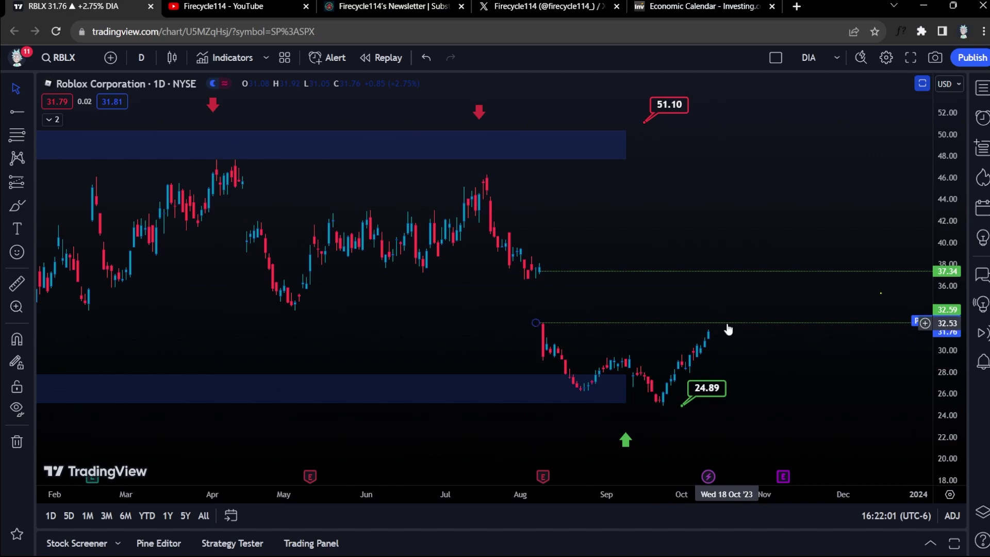
pyautogui.scroll(-5, 552, 303)
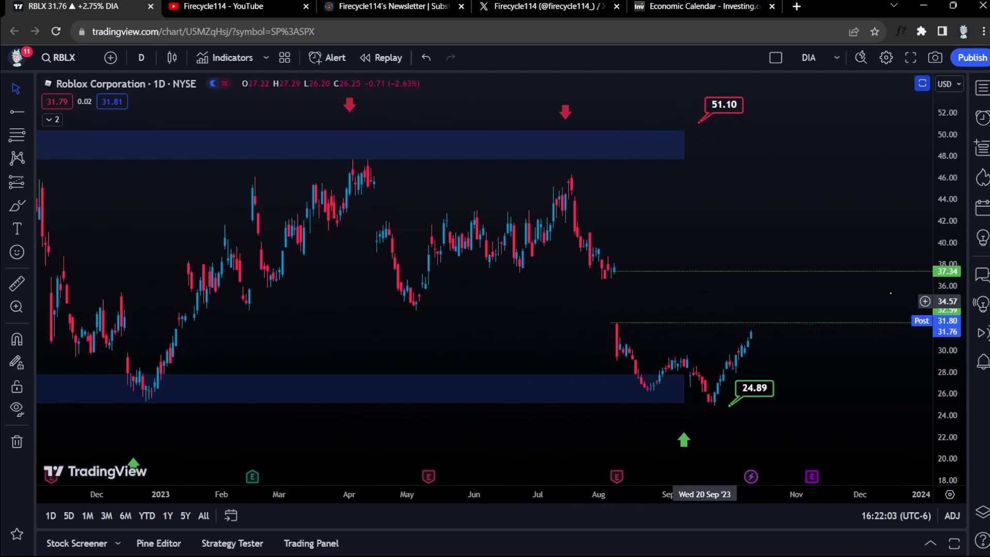
# Compare RBLX's long trading range between the two blue zones with its RSI, ending with the price pane maximized.
pyautogui.moveTo(957, 228); pyautogui.dragTo(815, 410)
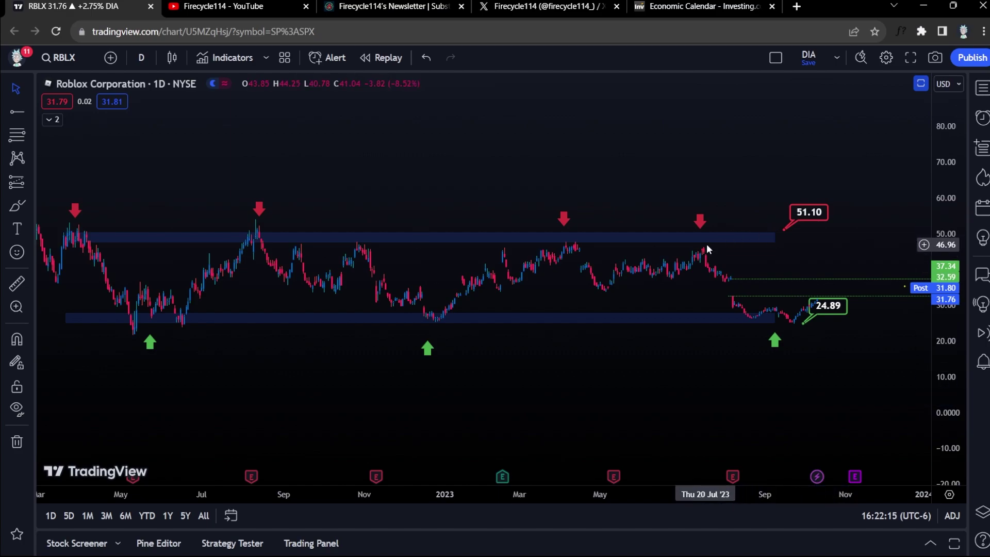
pyautogui.doubleClick(901, 228)
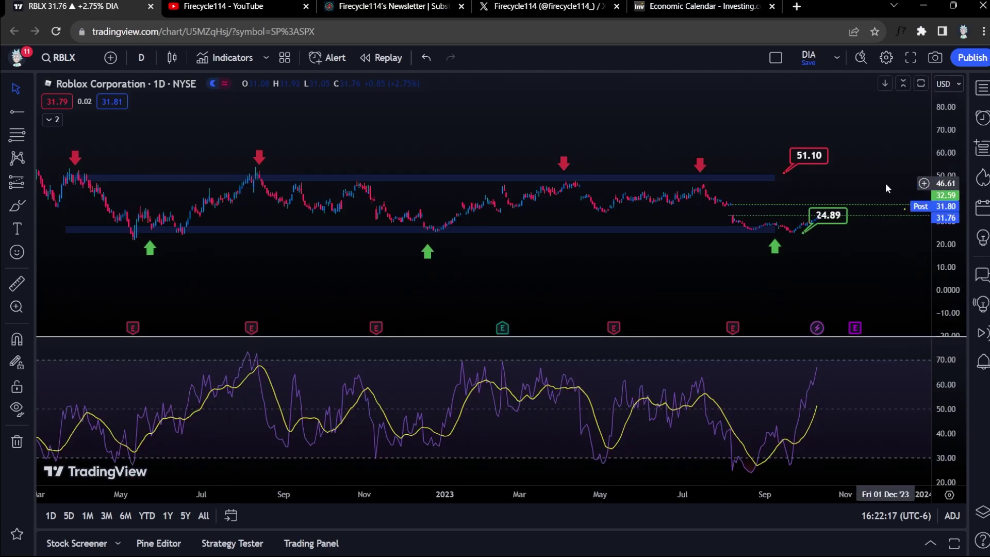
pyautogui.doubleClick(891, 214)
pyautogui.scroll(5, 892, 220)
pyautogui.doubleClick(856, 222)
pyautogui.scroll(-2, 681, 394)
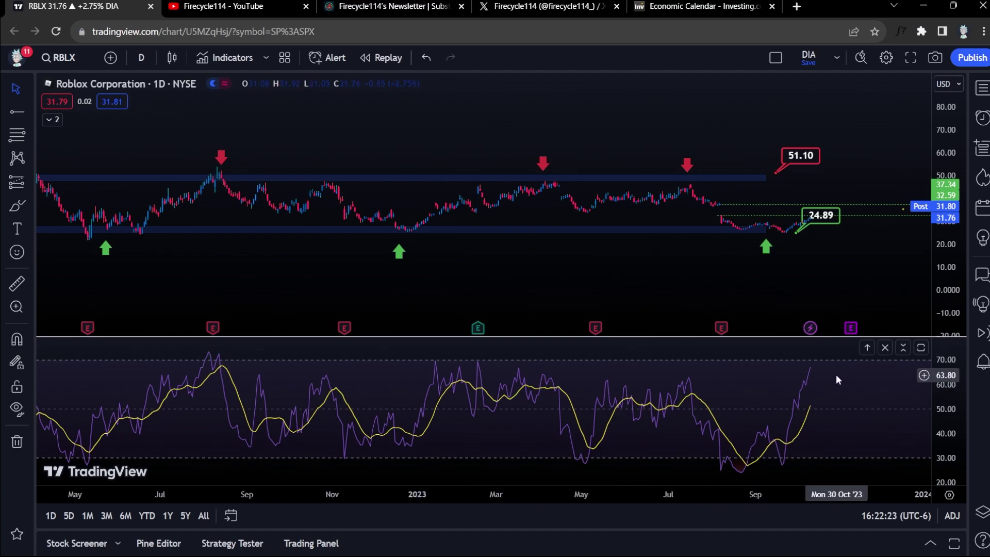
pyautogui.doubleClick(887, 238)
pyautogui.scroll(3, 908, 206)
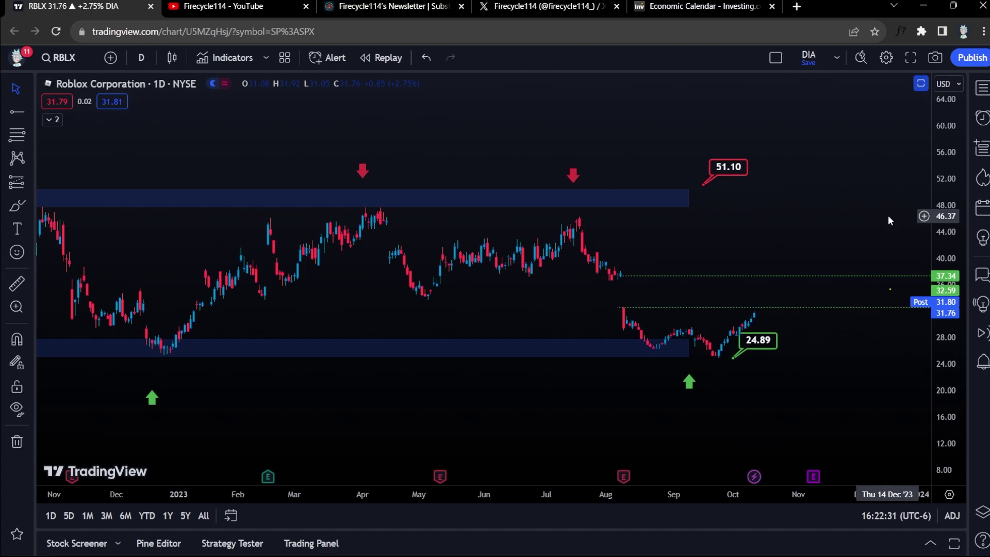
pyautogui.scroll(-2, 557, 283)
pyautogui.scroll(1, 376, 277)
pyautogui.scroll(1, 371, 279)
pyautogui.moveTo(265, 305); pyautogui.dragTo(379, 306)
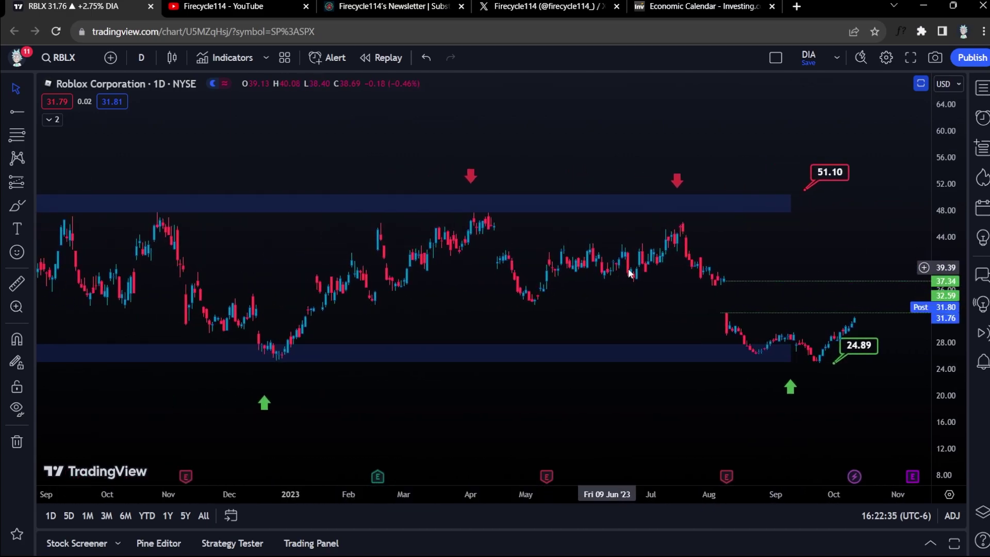
pyautogui.moveTo(641, 258); pyautogui.dragTo(571, 268)
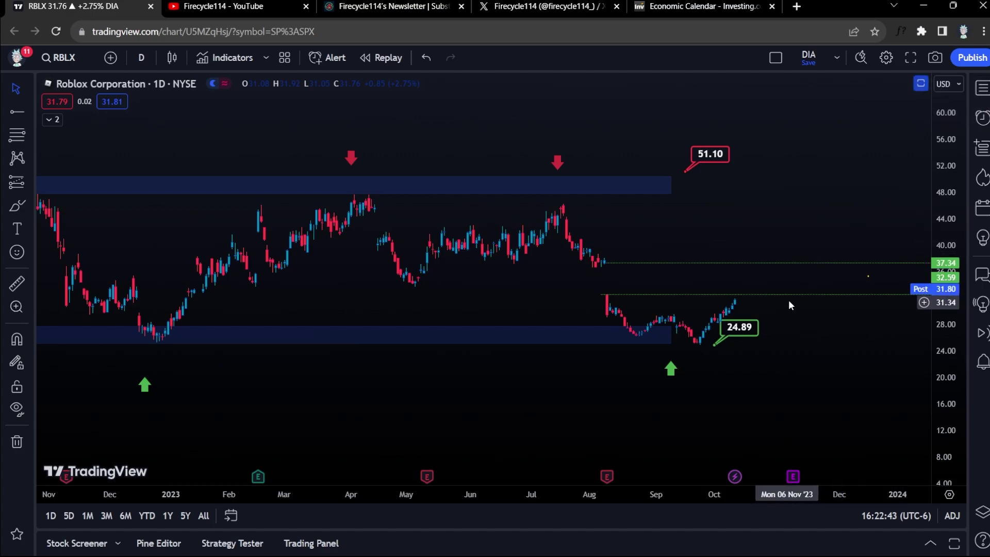
# Bring up the AAPL daily chart from the watchlist, hide the watchlist and compress the price scale.
pyautogui.click(982, 89)
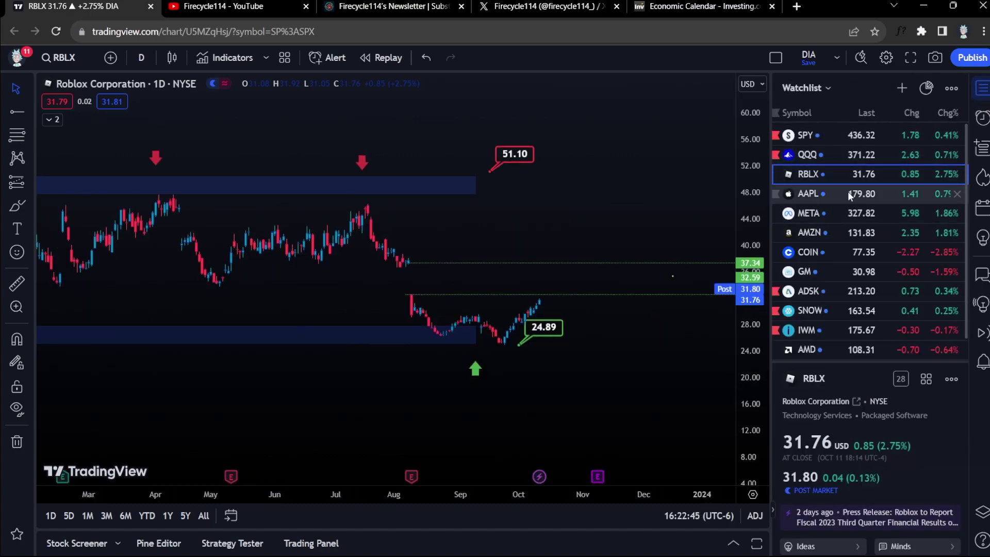
pyautogui.click(825, 194)
pyautogui.click(983, 89)
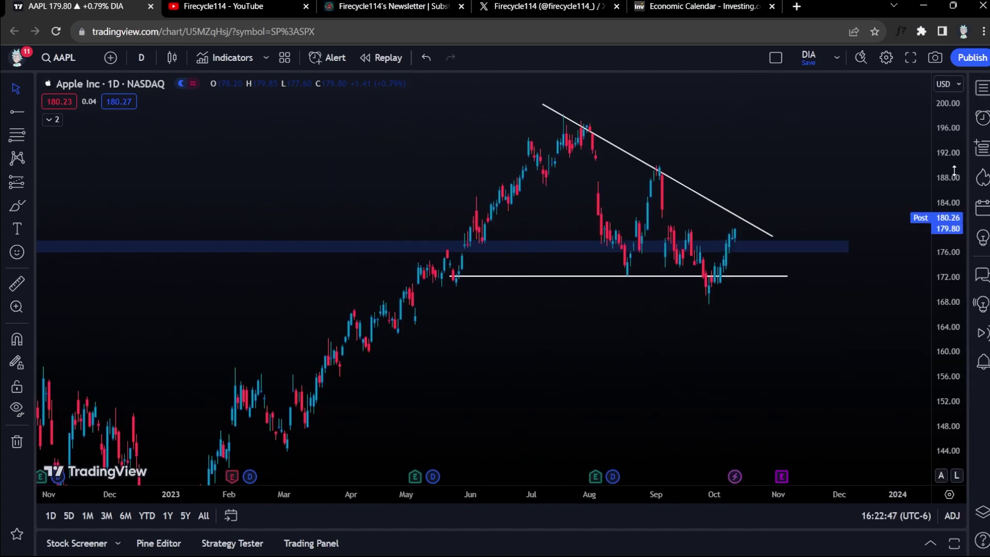
pyautogui.moveTo(955, 173); pyautogui.dragTo(922, 332)
# Switch to the newsletter site, open the October 2023 stocks article and read through its Roblox section.
pyautogui.click(392, 7)
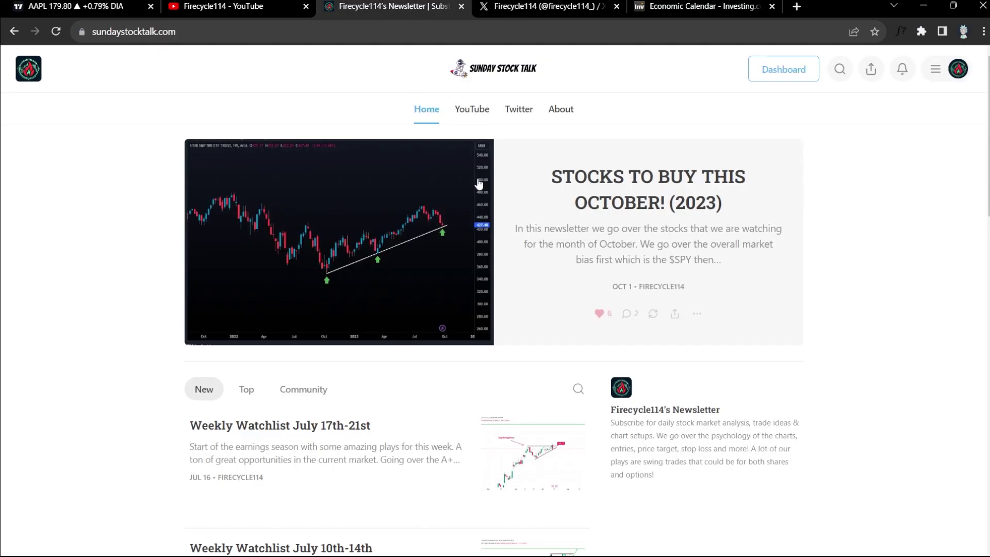
pyautogui.click(478, 161)
pyautogui.scroll(-12, 494, 325)
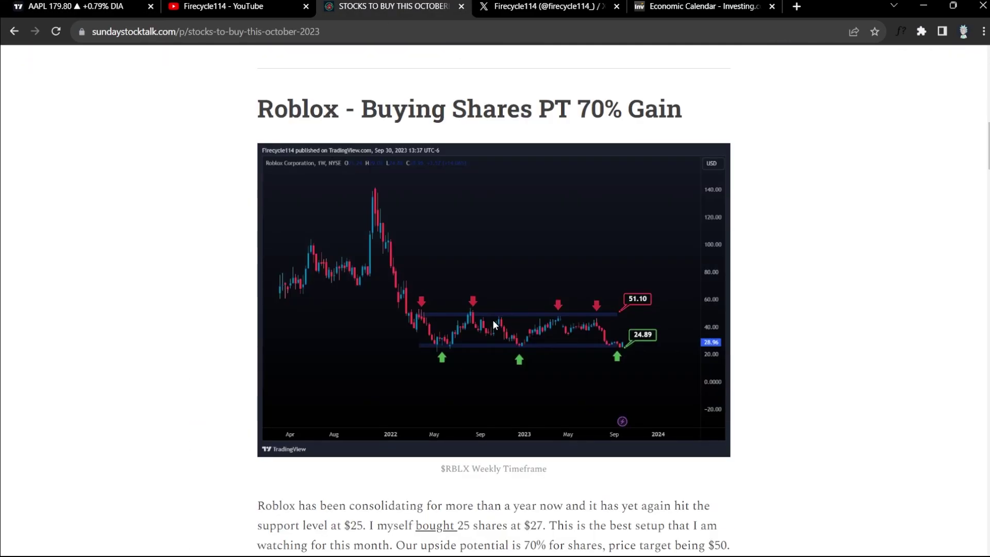
pyautogui.scroll(-12, 493, 320)
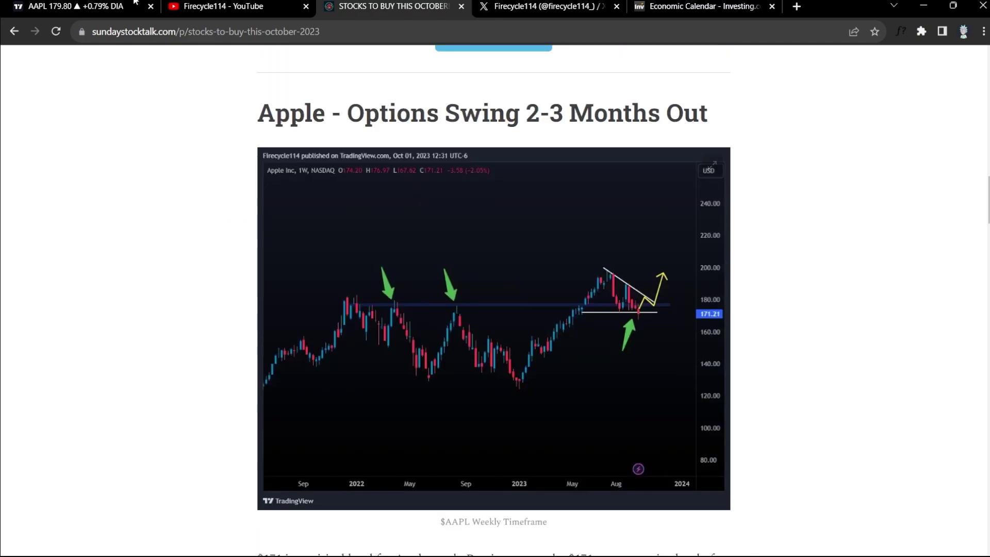
# Return to TradingView and view AAPL's triangle and blue zone on the weekly timeframe with a compressed price scale.
pyautogui.click(73, 6)
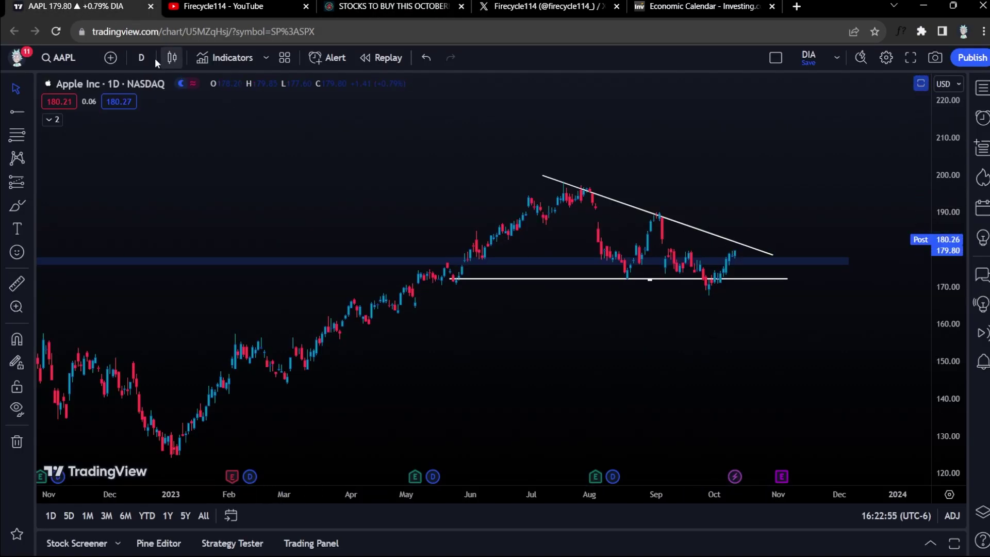
pyautogui.click(142, 57)
pyautogui.click(171, 483)
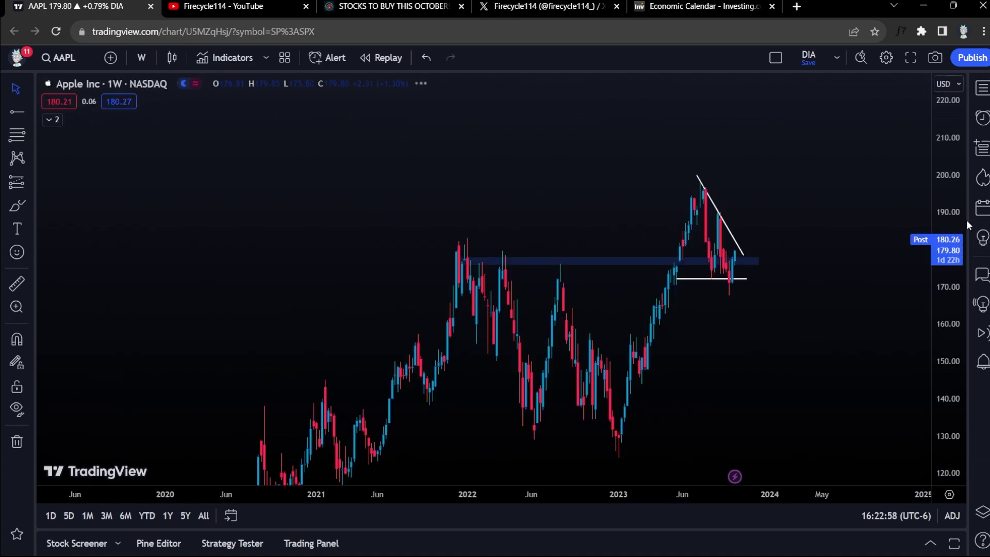
pyautogui.moveTo(934, 216); pyautogui.dragTo(865, 430)
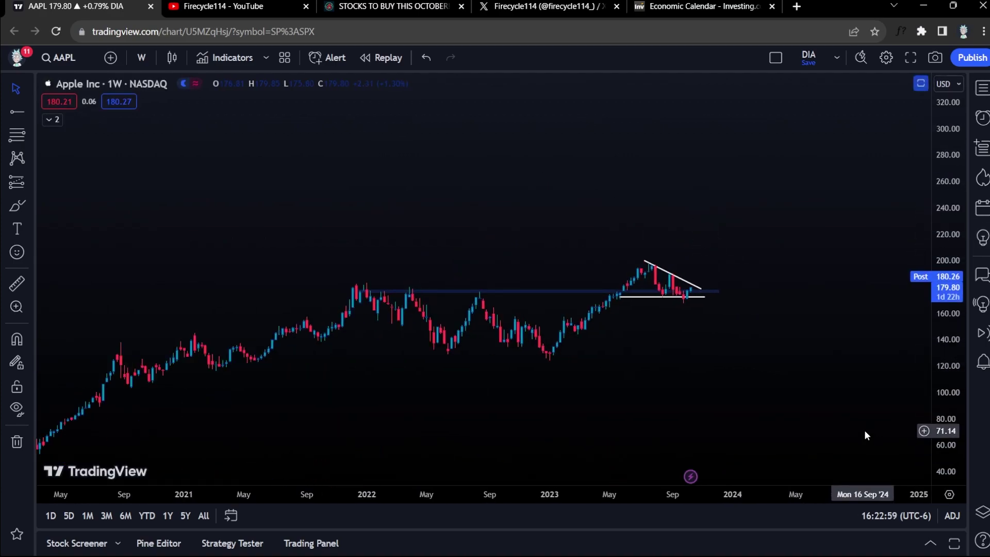
pyautogui.scroll(-1, 216, 228)
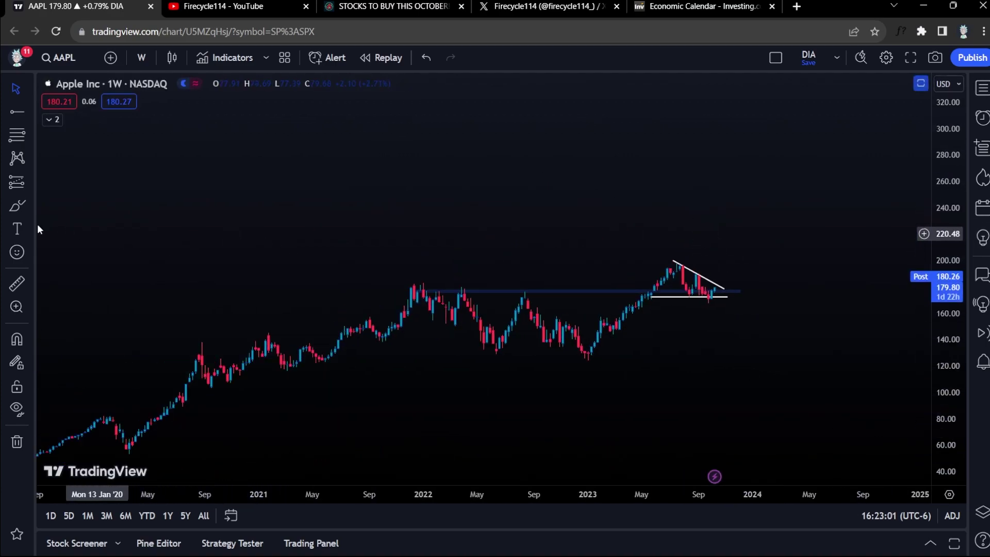
# Brush a yellow upward arrow out of AAPL's weekly triangle and undo it.
pyautogui.click(14, 208)
pyautogui.moveTo(720, 279)
pyautogui.mouseDown()
pyautogui.moveTo(739, 243)
pyautogui.moveTo(759, 263)
pyautogui.mouseUp()
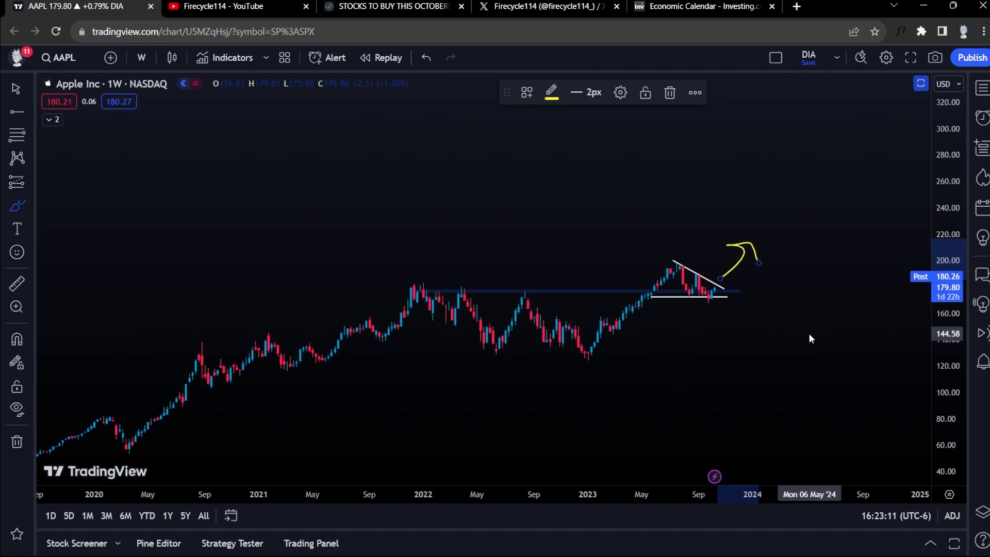
pyautogui.hotkey('ctrl', 'z')
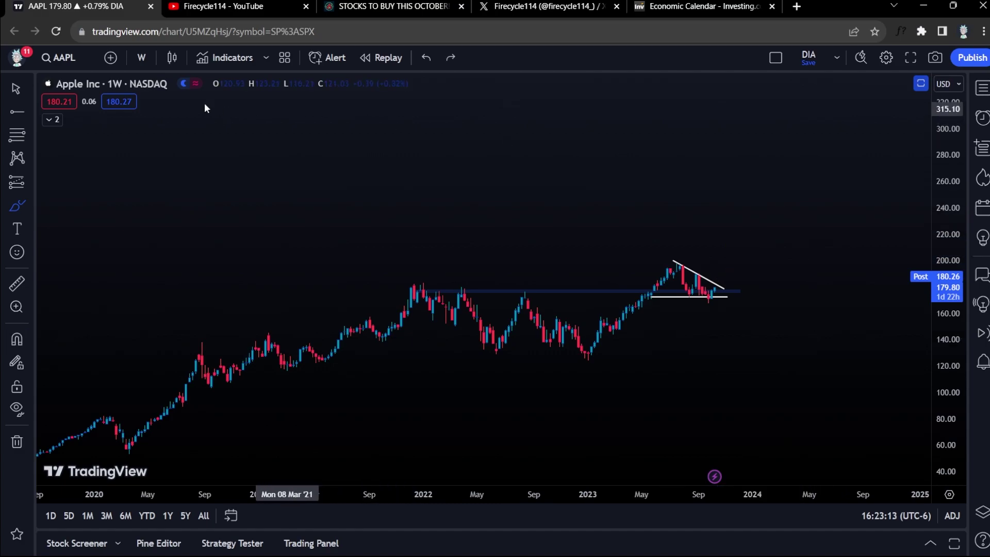
# Set the chart back to the daily timeframe and compare SPY and QQQ with AAPL, ending on AAPL's wider price history.
pyautogui.click(134, 56)
pyautogui.click(189, 459)
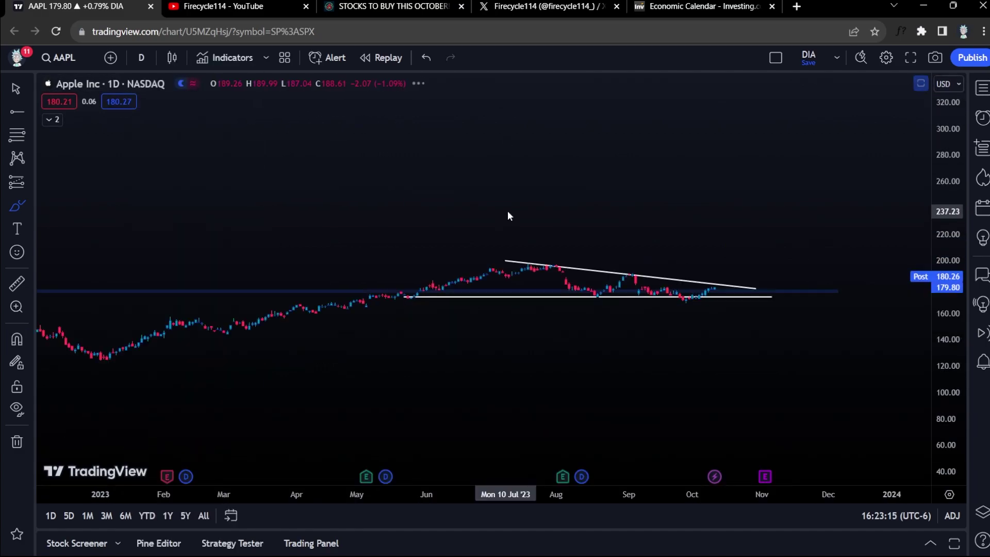
pyautogui.write('spy')
pyautogui.press('Return')
pyautogui.write('qqq')
pyautogui.press('Return')
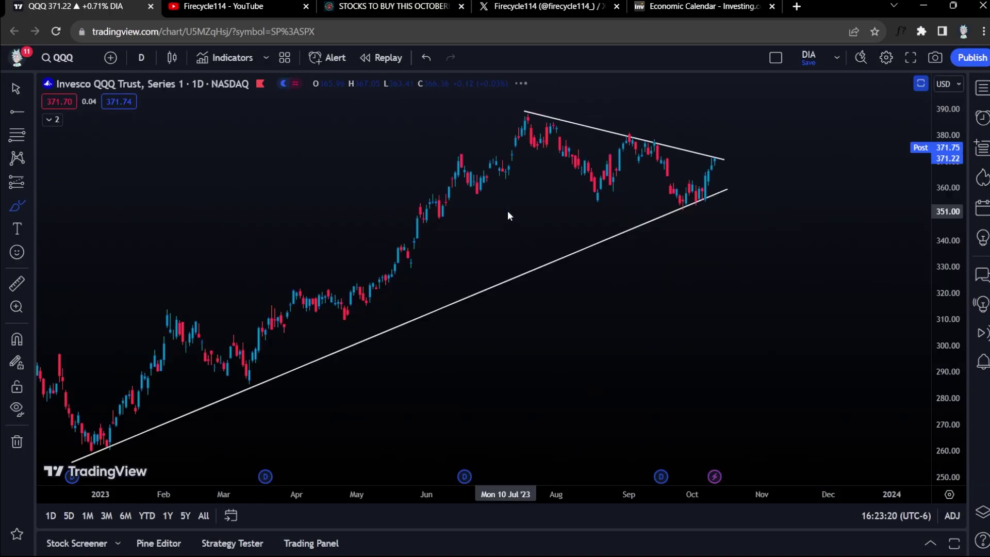
pyautogui.write('aapl')
pyautogui.press('Return')
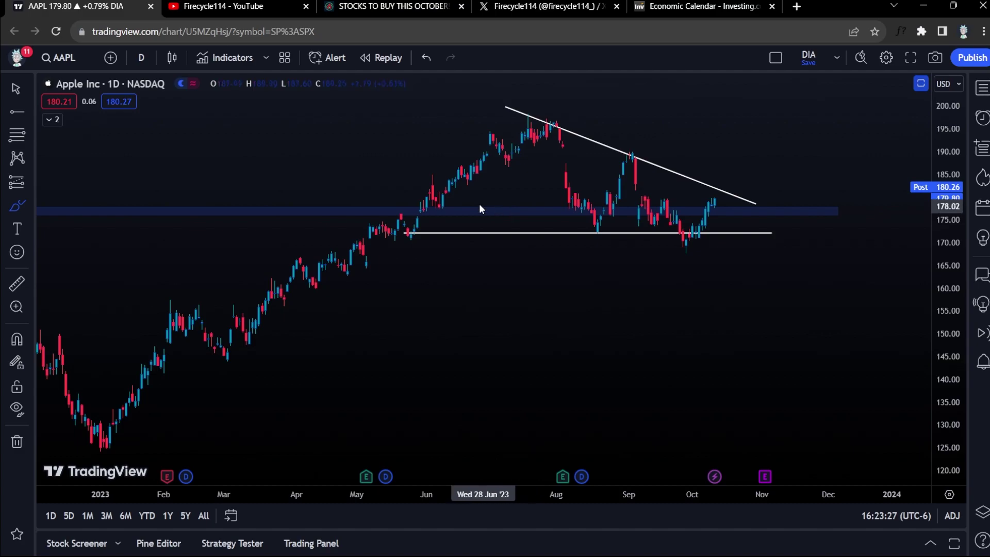
pyautogui.moveTo(479, 203); pyautogui.dragTo(621, 196)
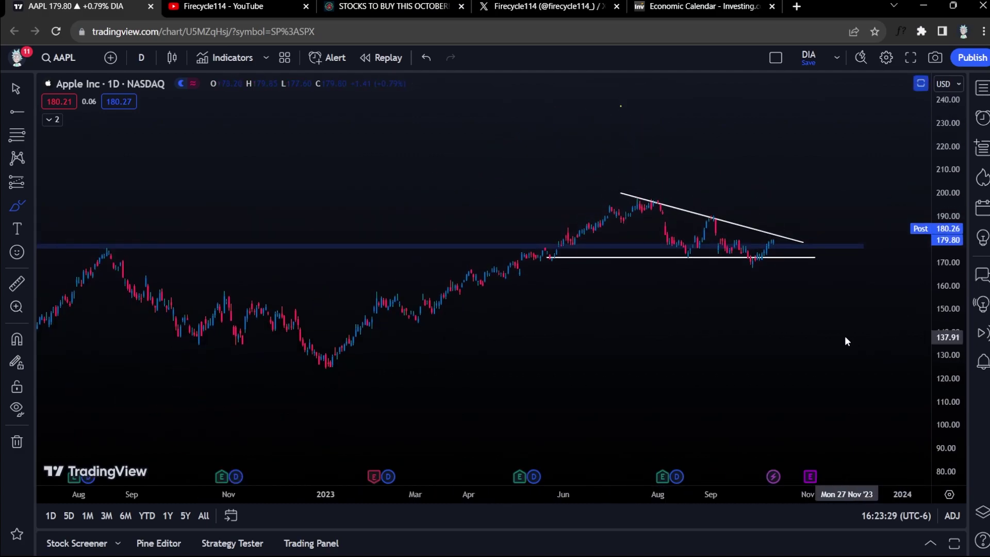
pyautogui.scroll(-5, 845, 336)
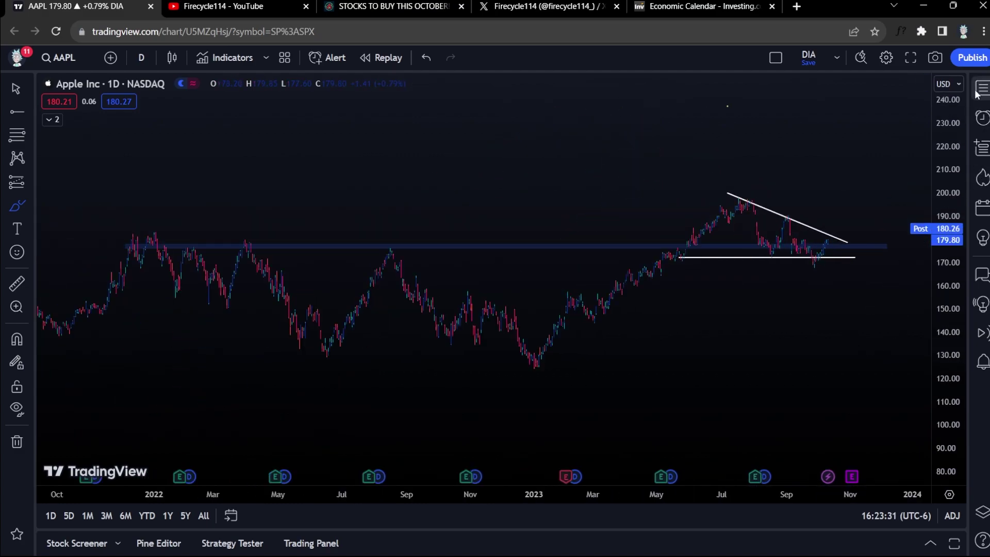
# Bring up the META daily chart from the watchlist, undo the stray brush stroke and leave the brush tool.
pyautogui.click(977, 91)
pyautogui.click(809, 213)
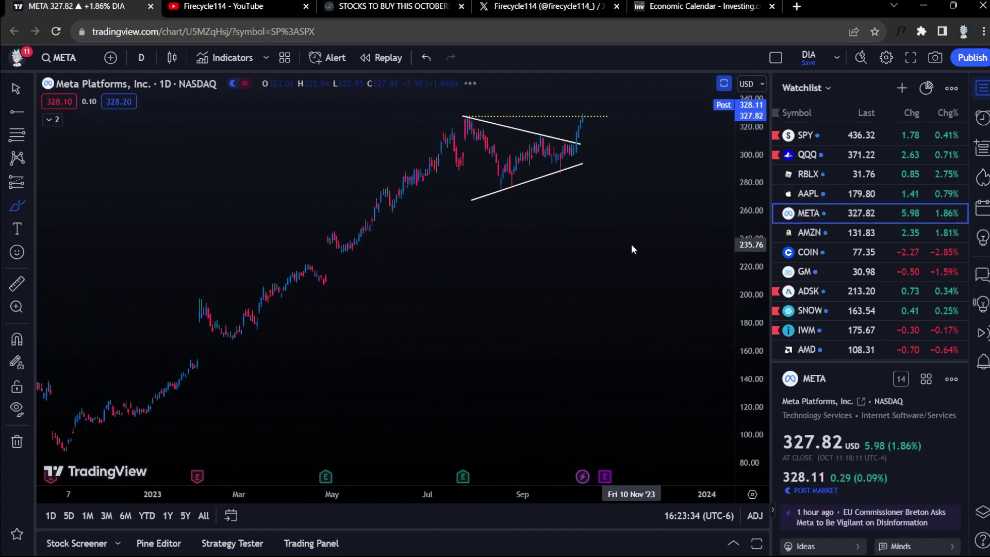
pyautogui.scroll(1, 631, 244)
pyautogui.moveTo(624, 187); pyautogui.dragTo(657, 323)
pyautogui.scroll(4, 671, 326)
pyautogui.hotkey('ctrl', 'z')
pyautogui.click(16, 95)
# Examine META's triangle and dotted yellow level on the daily chart, hiding the watchlist for a wider view.
pyautogui.moveTo(507, 308); pyautogui.dragTo(570, 397)
pyautogui.moveTo(750, 311); pyautogui.dragTo(750, 186)
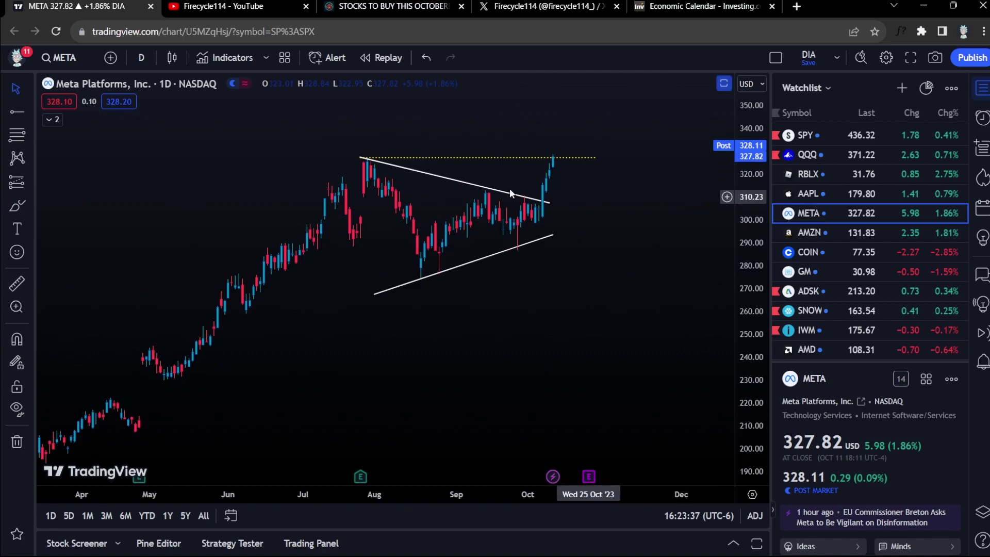
pyautogui.scroll(1, 511, 186)
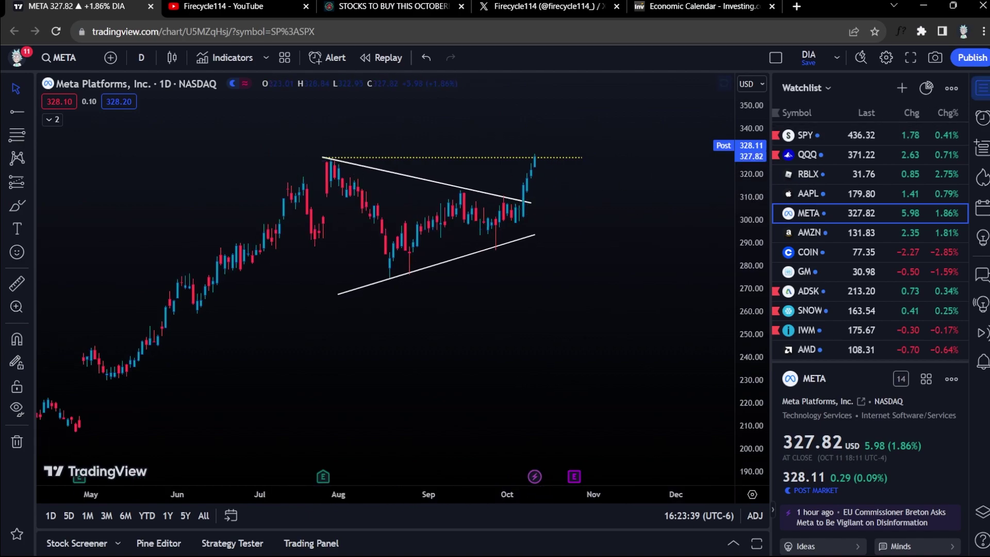
pyautogui.click(983, 88)
pyautogui.scroll(-3, 853, 228)
pyautogui.moveTo(942, 212); pyautogui.dragTo(942, 364)
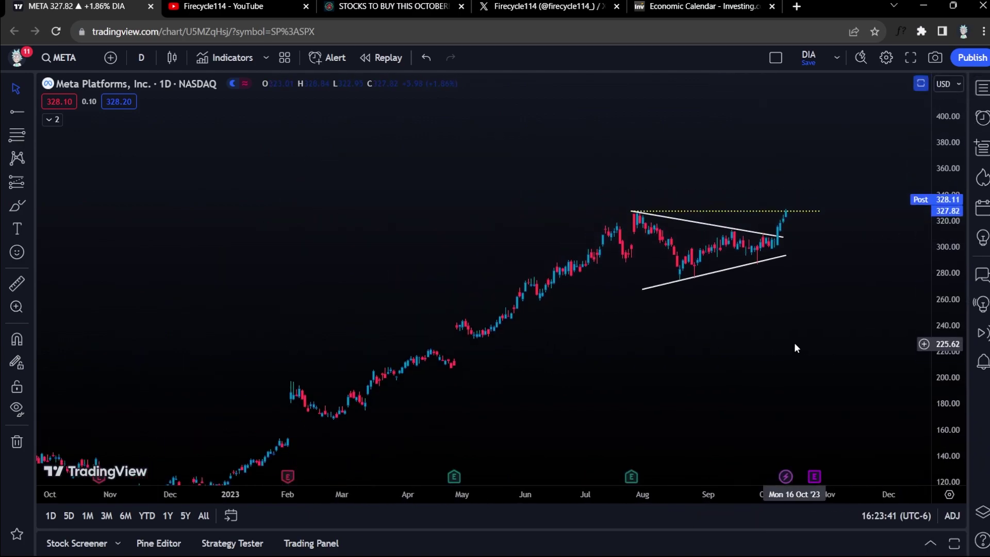
pyautogui.scroll(-4, 796, 348)
pyautogui.scroll(3, 437, 291)
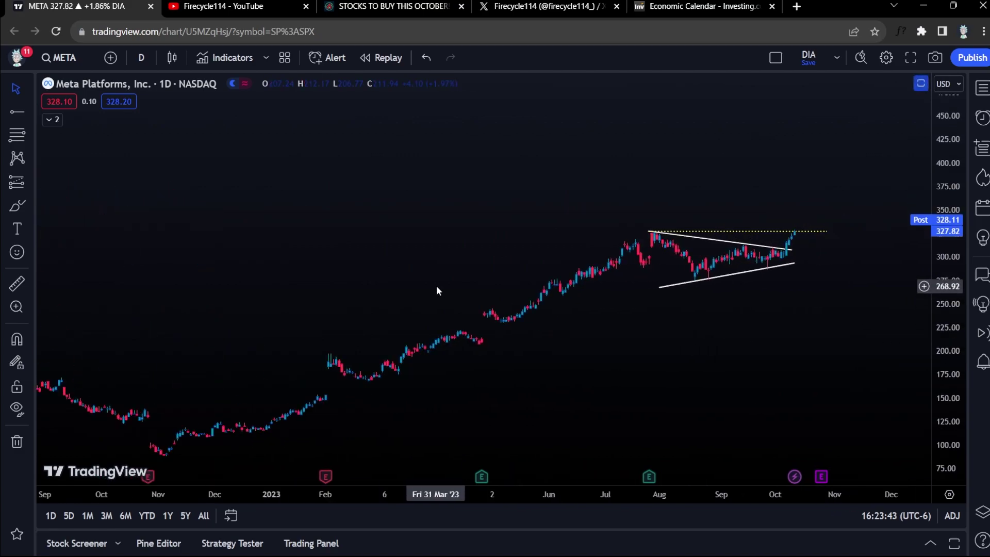
# Switch to the October stocks newsletter and read through its AAPL, AMD and META picks, highlighting the AMD heading.
pyautogui.scroll(3, 436, 291)
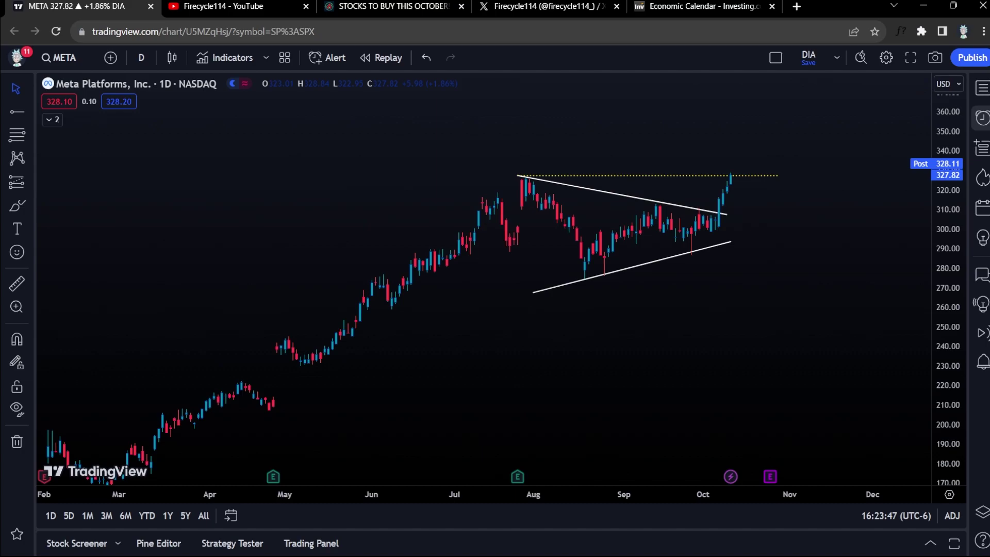
pyautogui.click(392, 6)
pyautogui.scroll(-20, 518, 273)
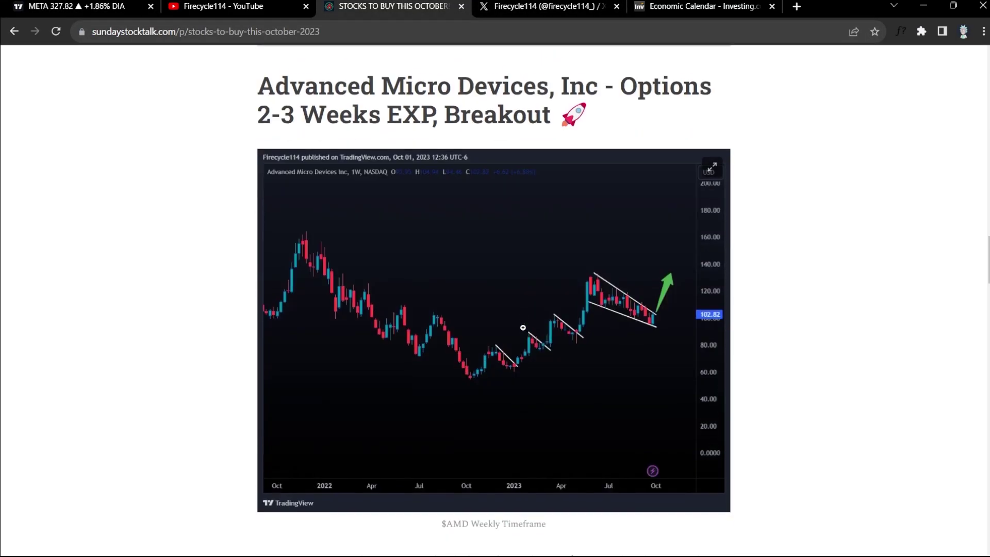
pyautogui.scroll(-5, 520, 319)
pyautogui.scroll(5, 516, 248)
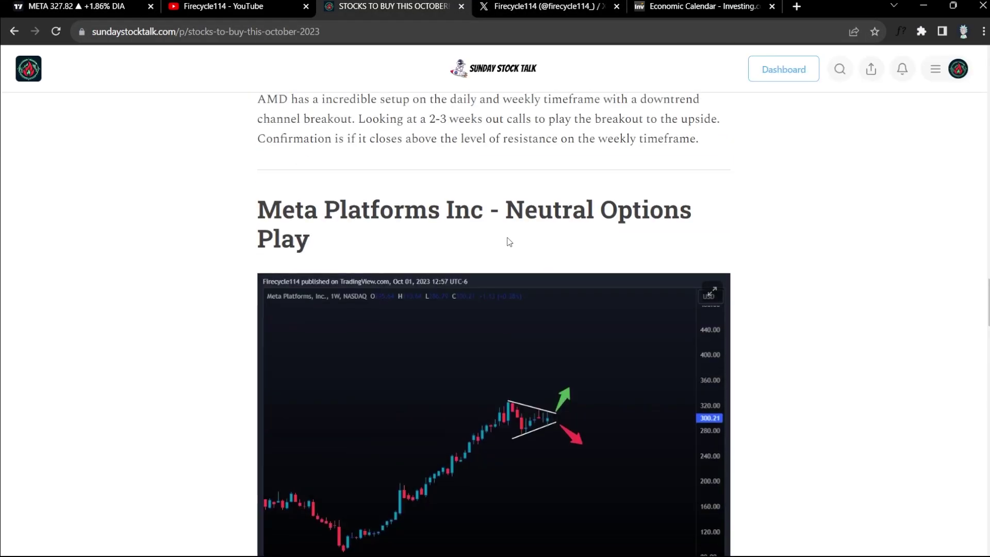
pyautogui.scroll(20, 508, 325)
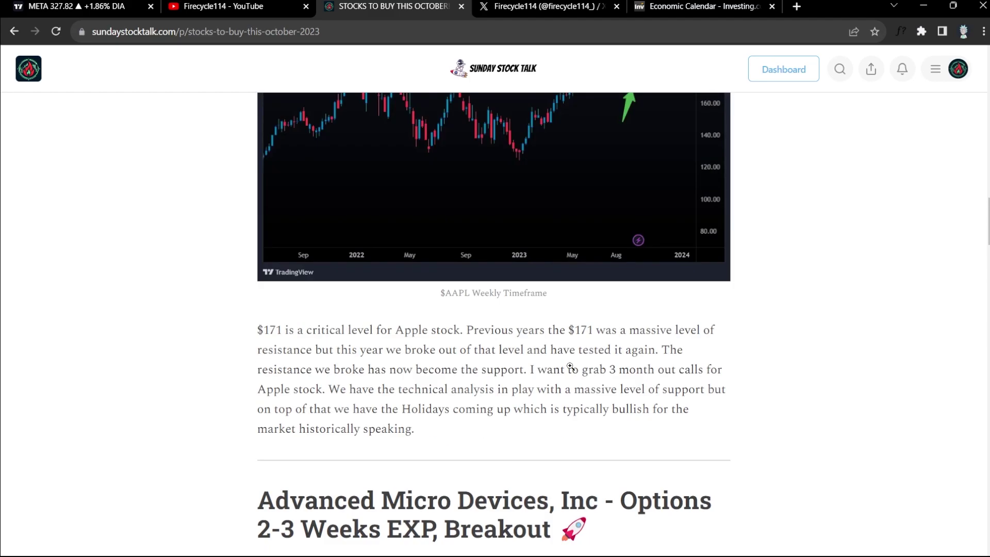
pyautogui.scroll(6, 579, 381)
pyautogui.scroll(-20, 579, 382)
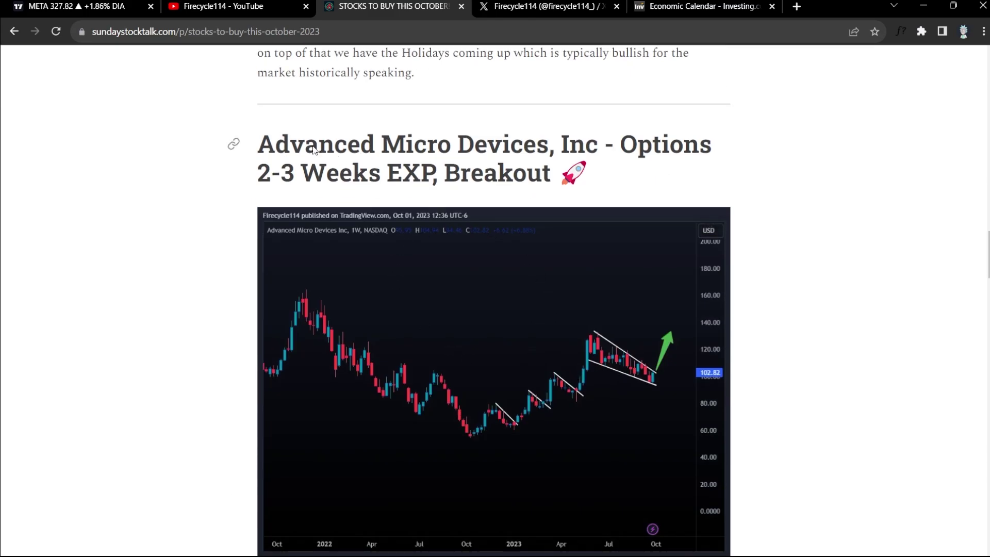
pyautogui.moveTo(313, 150); pyautogui.dragTo(551, 173)
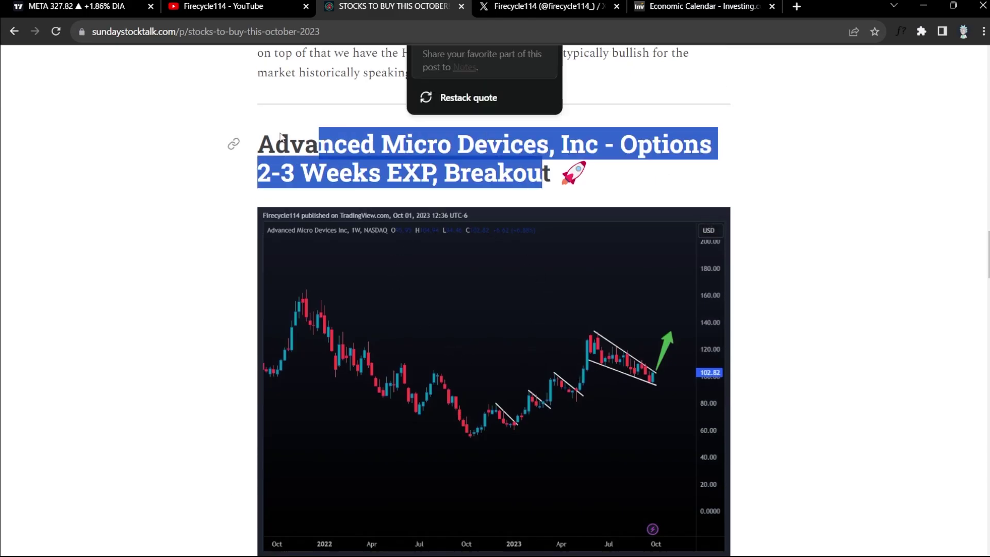
# Return to TradingView, load the AMD daily chart and examine its descending trendlines on a compressed price scale.
pyautogui.click(77, 6)
pyautogui.write('AMD')
pyautogui.press('Return')
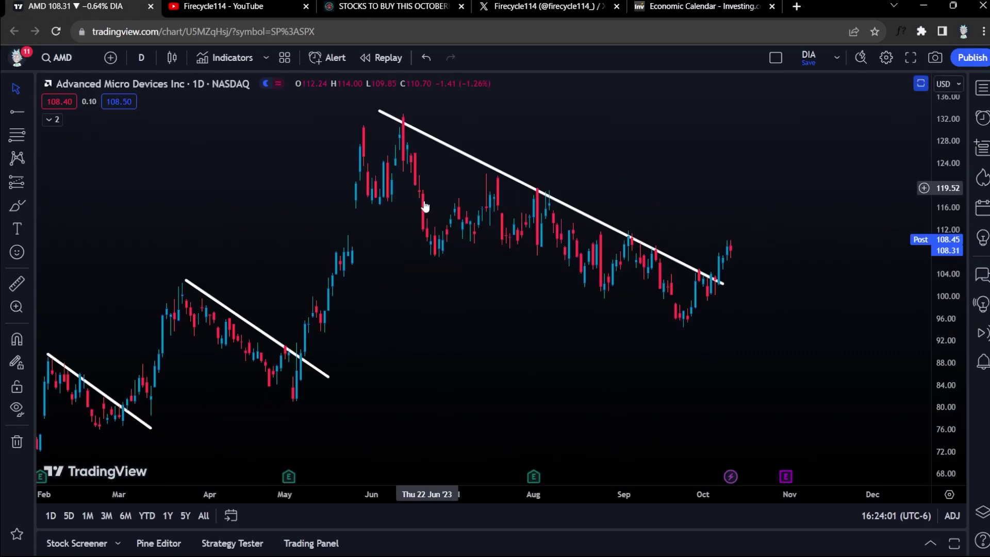
pyautogui.moveTo(958, 174); pyautogui.dragTo(958, 216)
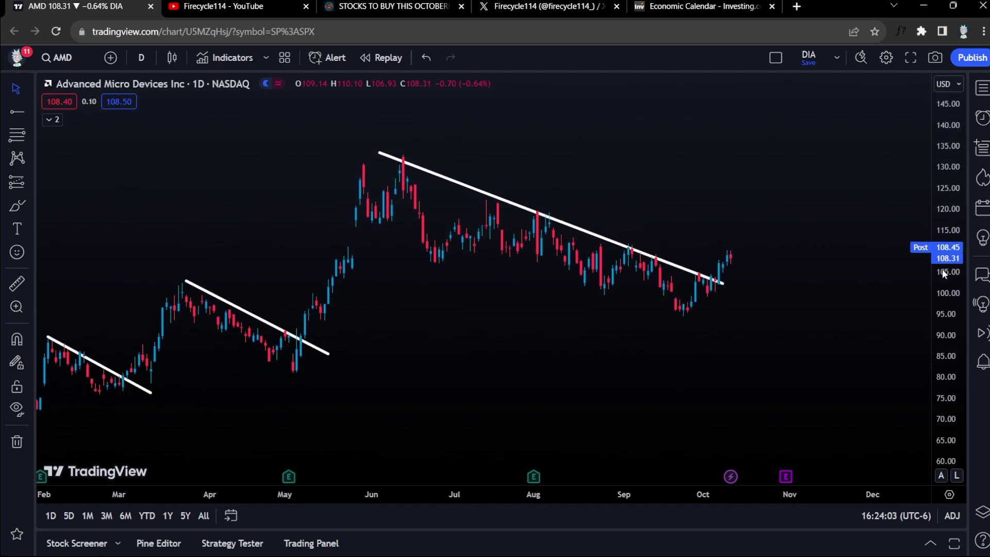
pyautogui.scroll(-3, 841, 267)
pyautogui.scroll(3, 840, 267)
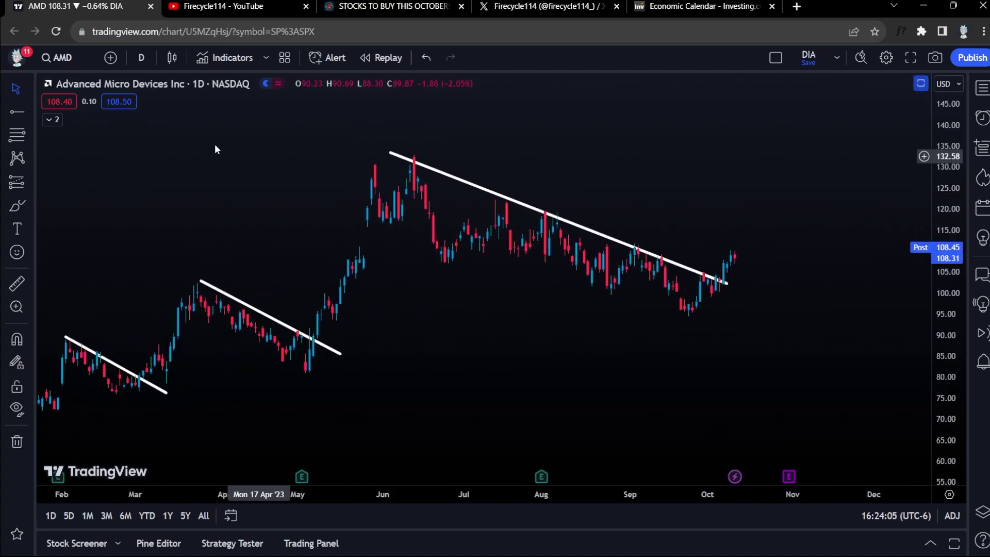
# Change the AMD chart to the 1 week timeframe to examine its successive downtrend breakouts.
pyautogui.click(141, 58)
pyautogui.click(164, 474)
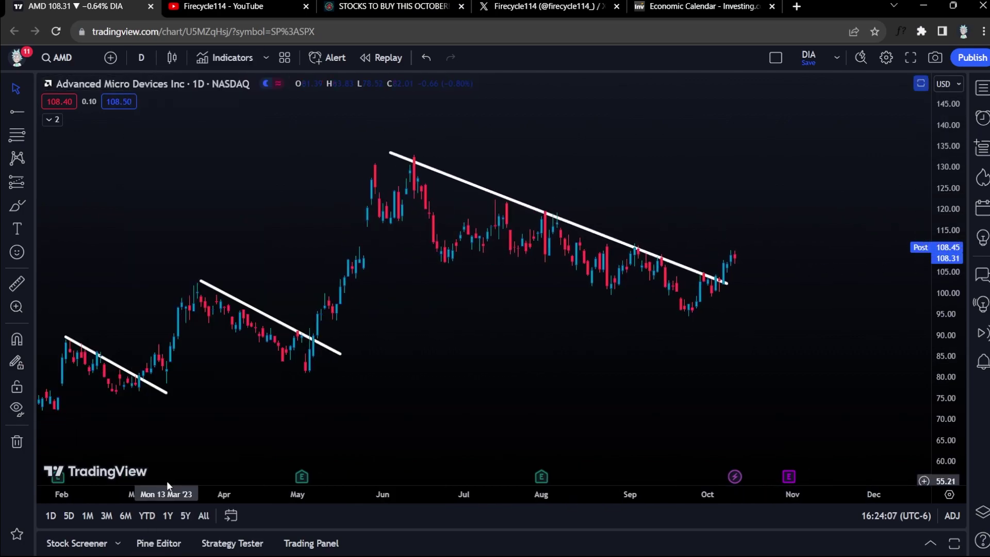
pyautogui.click(141, 58)
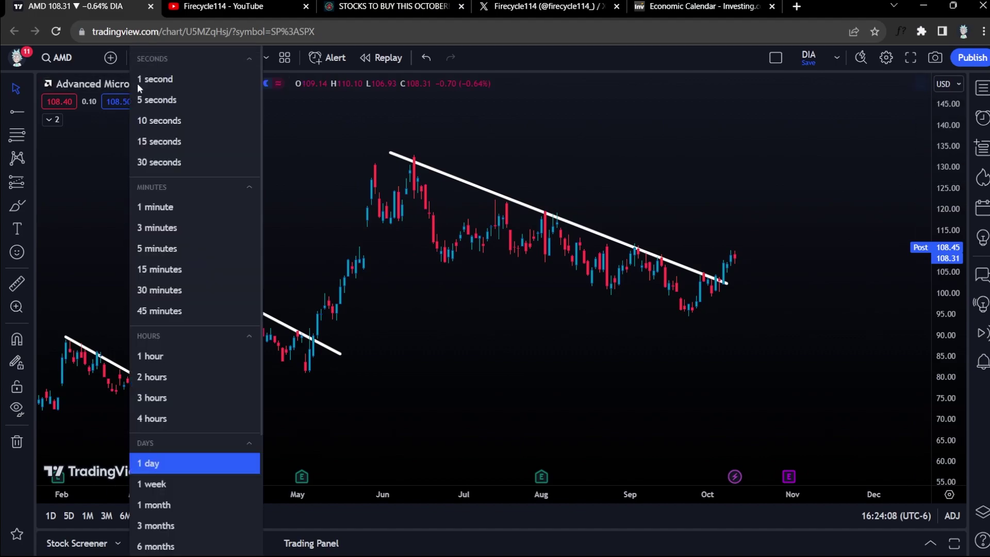
pyautogui.click(164, 485)
pyautogui.scroll(2, 831, 441)
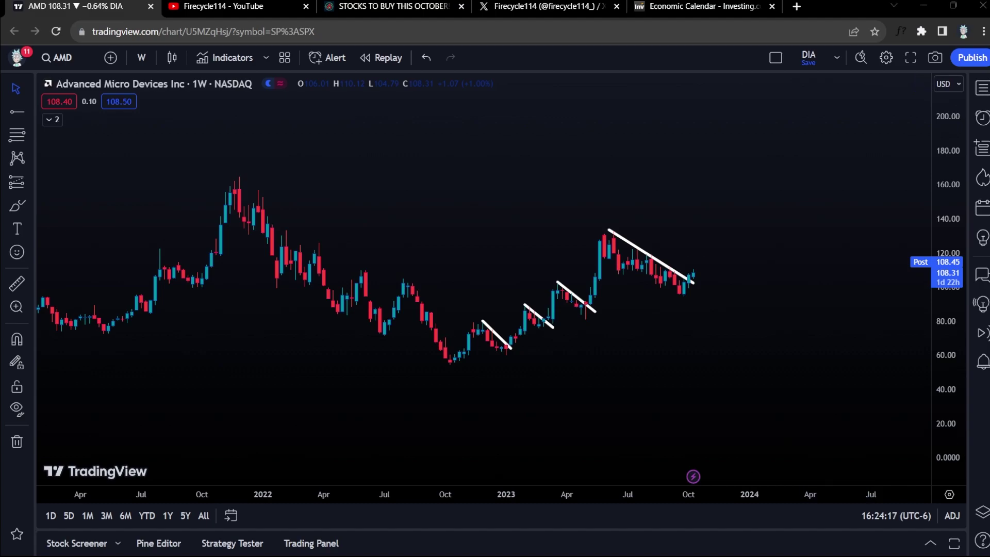
# Set the AMD chart back to the 1 day timeframe and show the watchlist again.
pyautogui.click(140, 57)
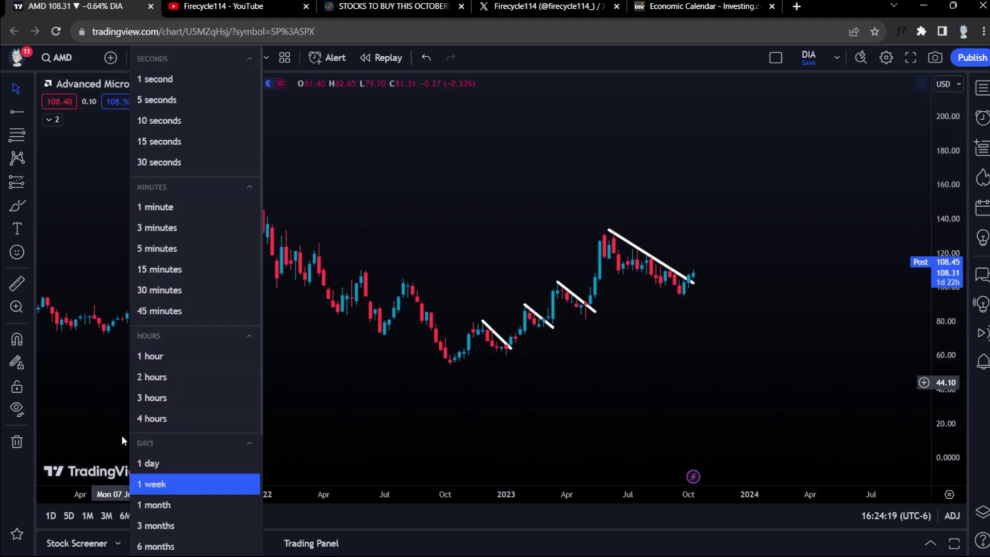
pyautogui.click(159, 468)
pyautogui.click(982, 88)
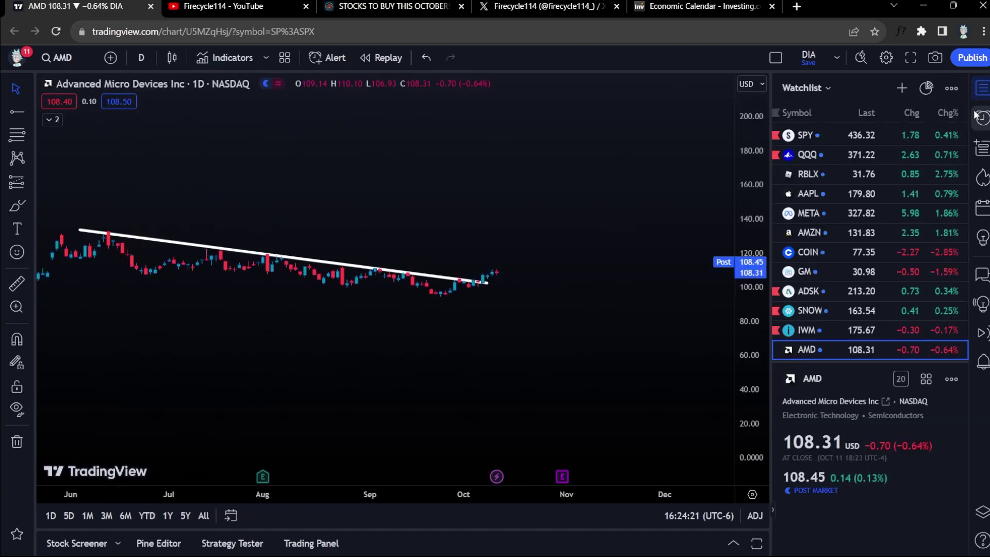
# Bring up COIN from the watchlist and examine its falling wedge on the daily chart with a compressed price scale.
pyautogui.click(833, 247)
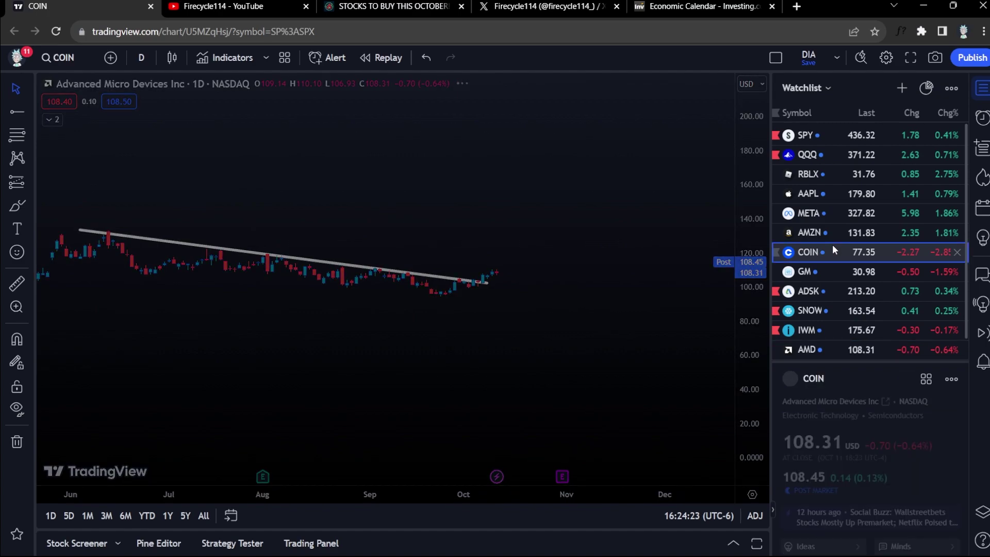
pyautogui.moveTo(532, 205); pyautogui.dragTo(563, 203)
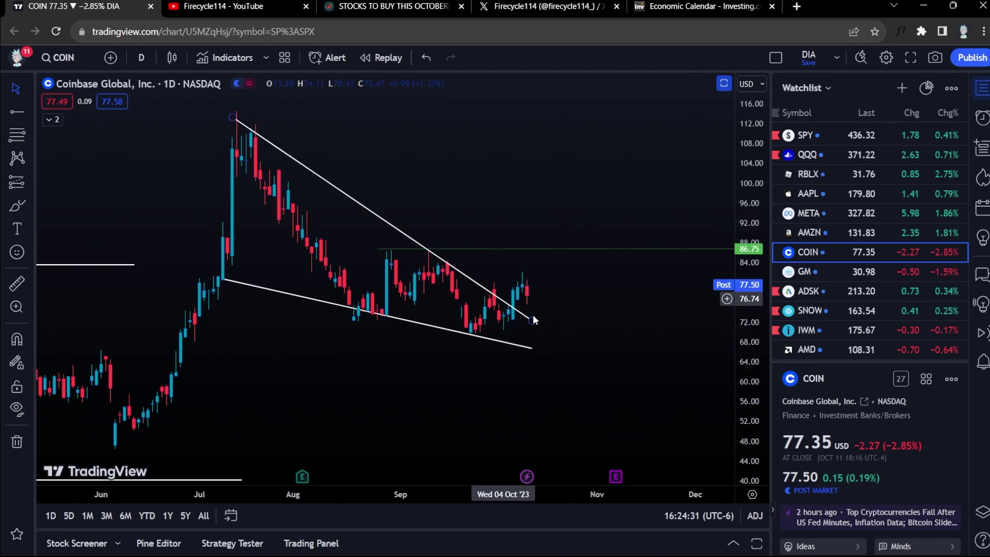
pyautogui.moveTo(493, 266); pyautogui.dragTo(530, 266)
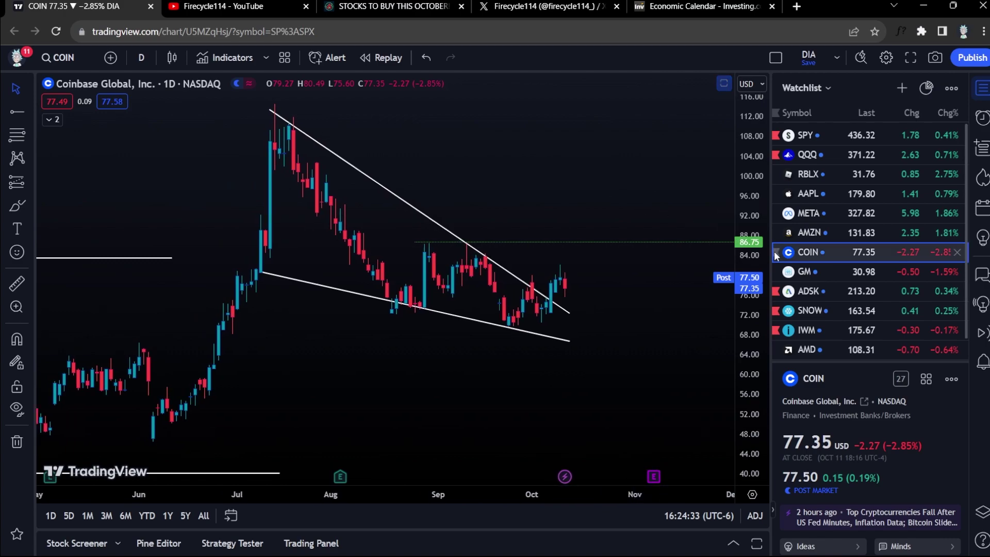
pyautogui.moveTo(745, 313); pyautogui.dragTo(621, 354)
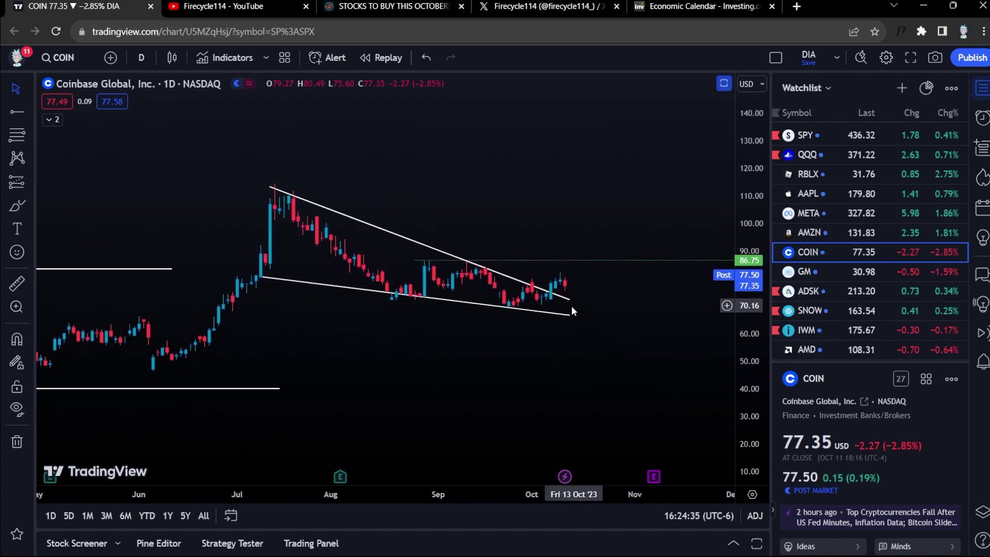